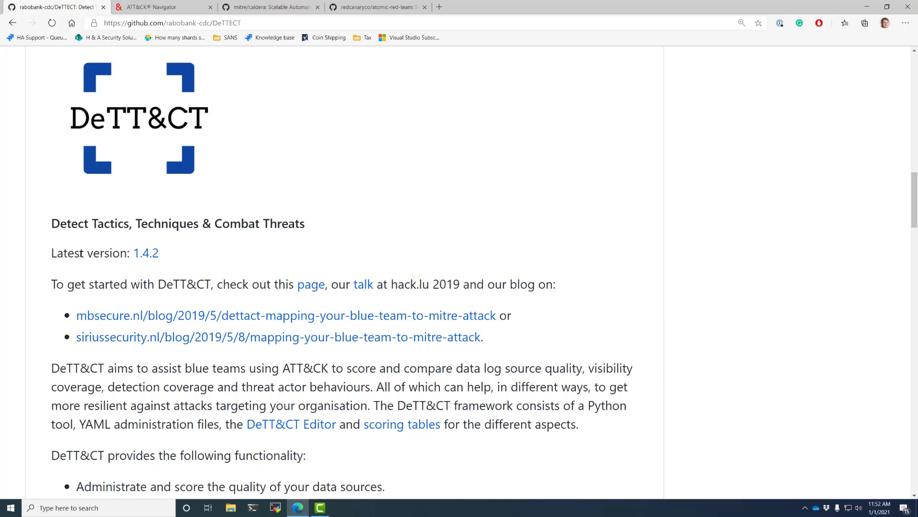
Bring up the context menu for the 'DeTT&CT Editor' link in the DeTTECT README.
right_click(284, 426)
Open the DeTT&CT Editor and start a new data-source file with a first entry.
click(315, 275)
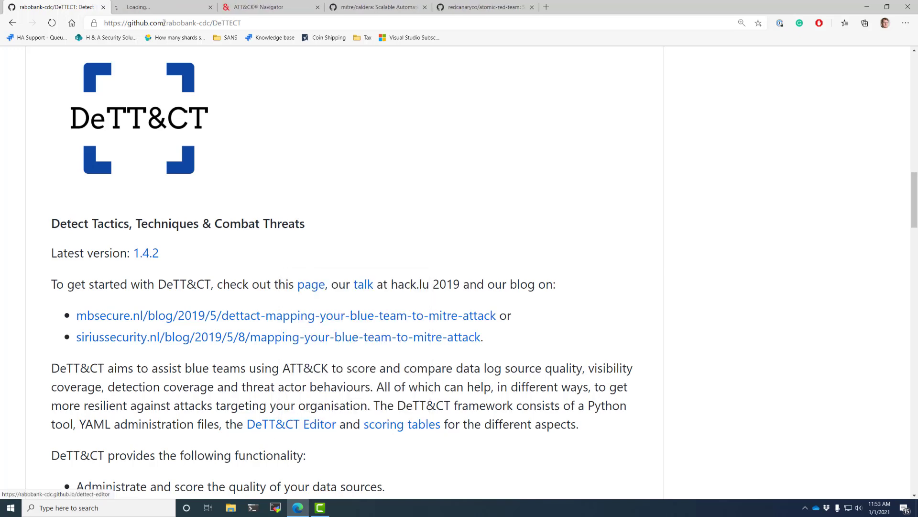
click(151, 6)
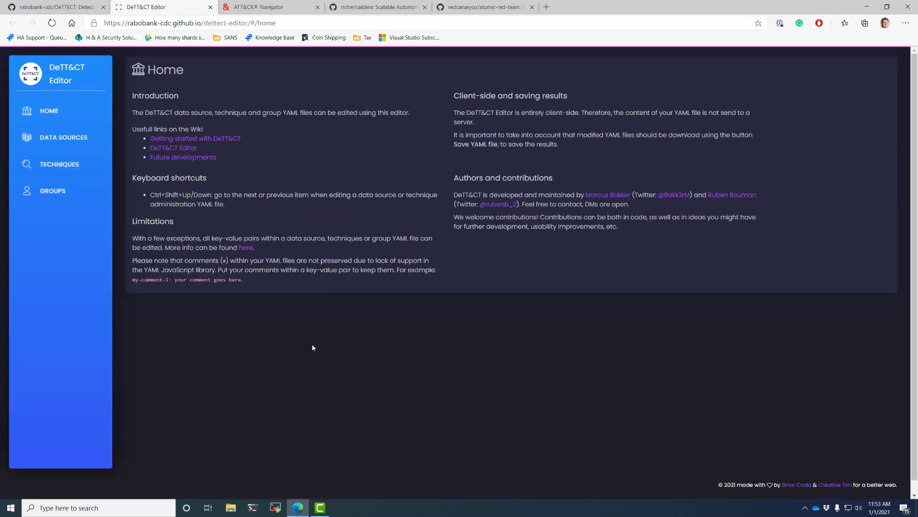
click(66, 139)
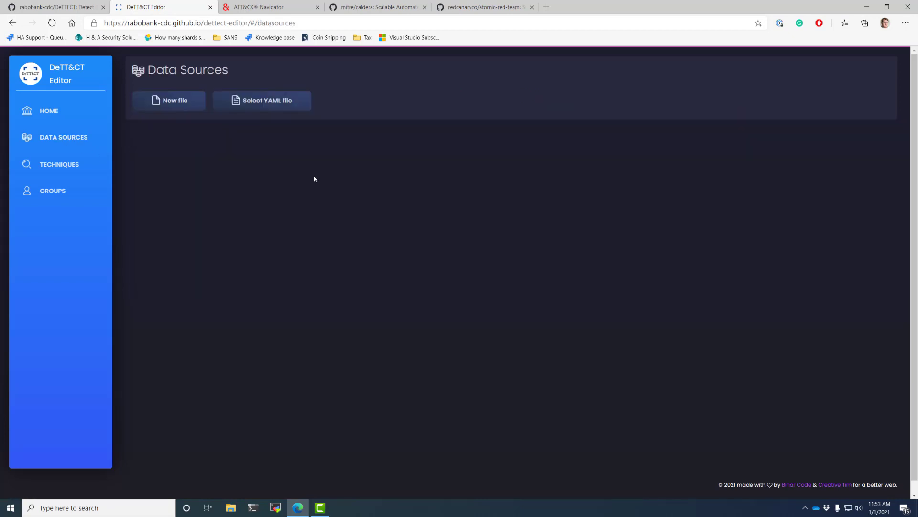
click(172, 105)
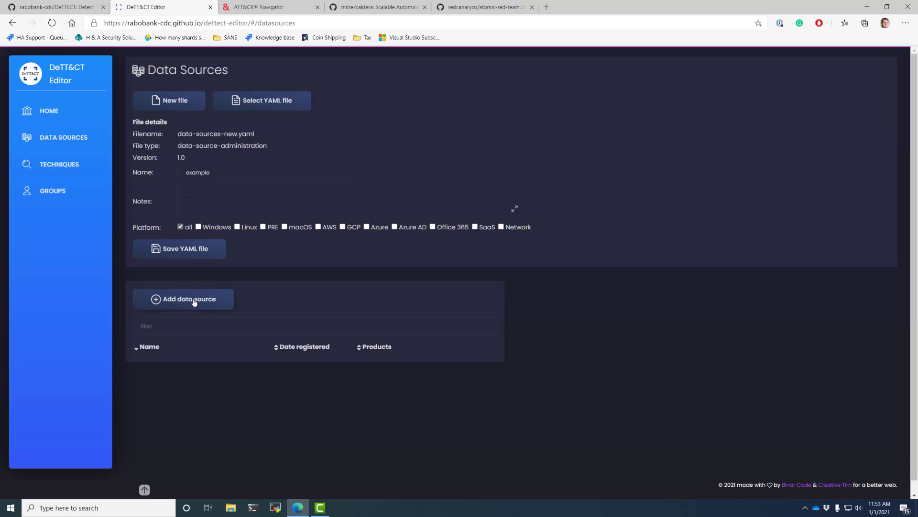
click(195, 302)
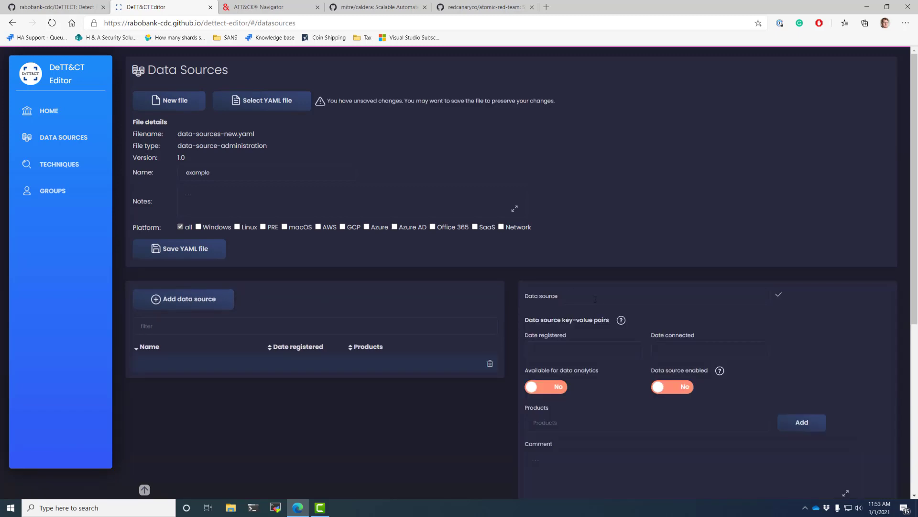
Set the entry to Windows event logs, dated 2020-12-31, available for analytics and enabled.
text(windo)
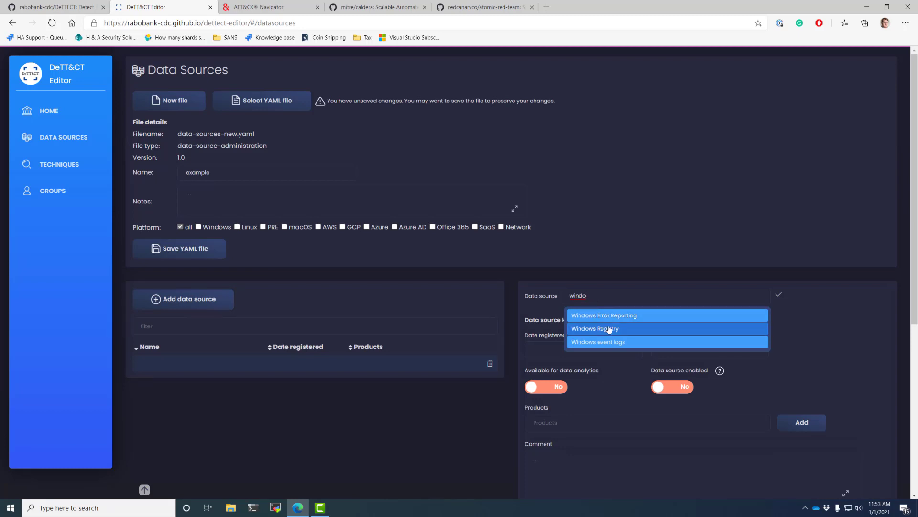
click(612, 343)
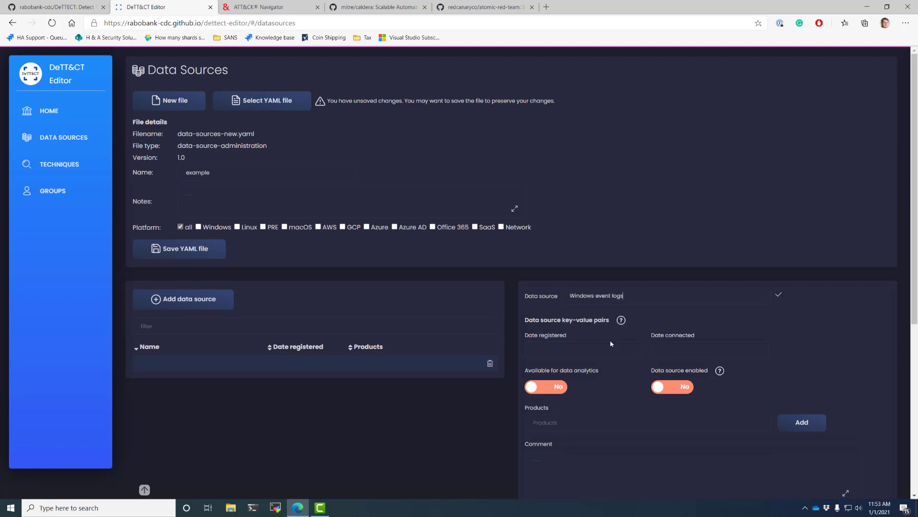
click(580, 353)
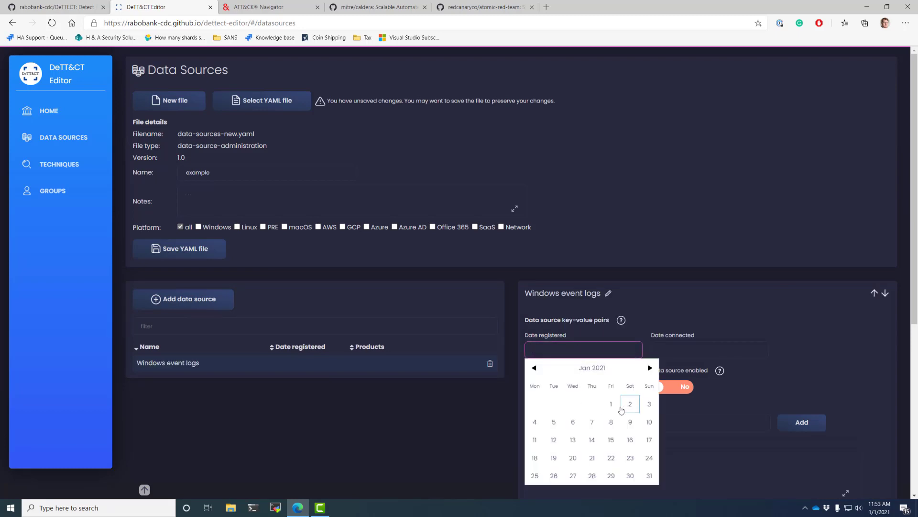
click(612, 404)
click(682, 352)
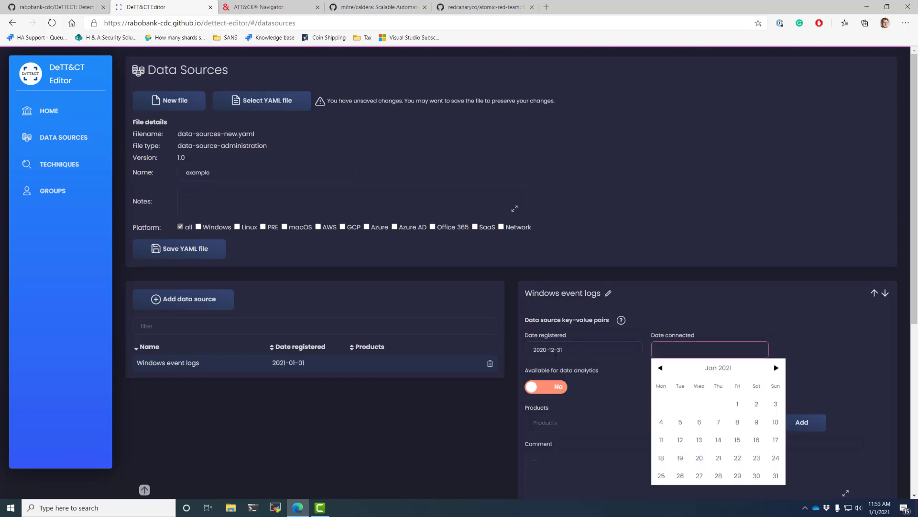
click(741, 406)
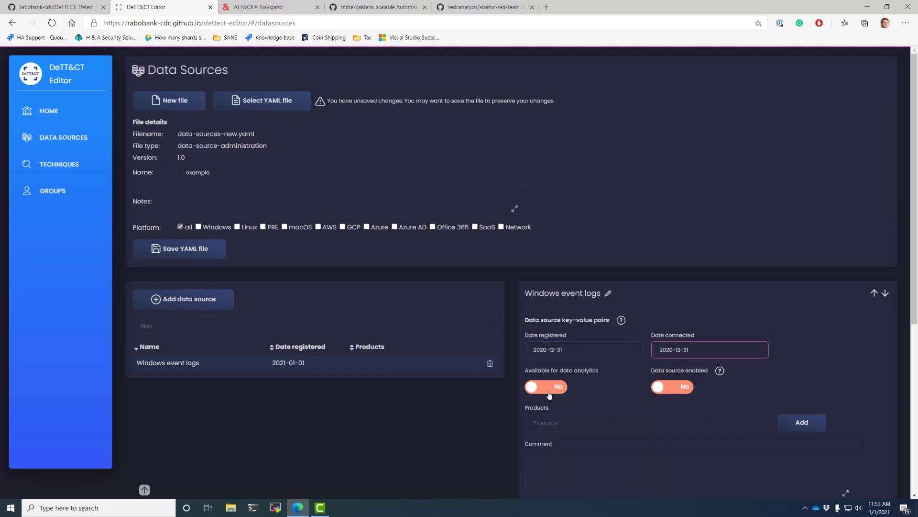
click(544, 387)
click(675, 387)
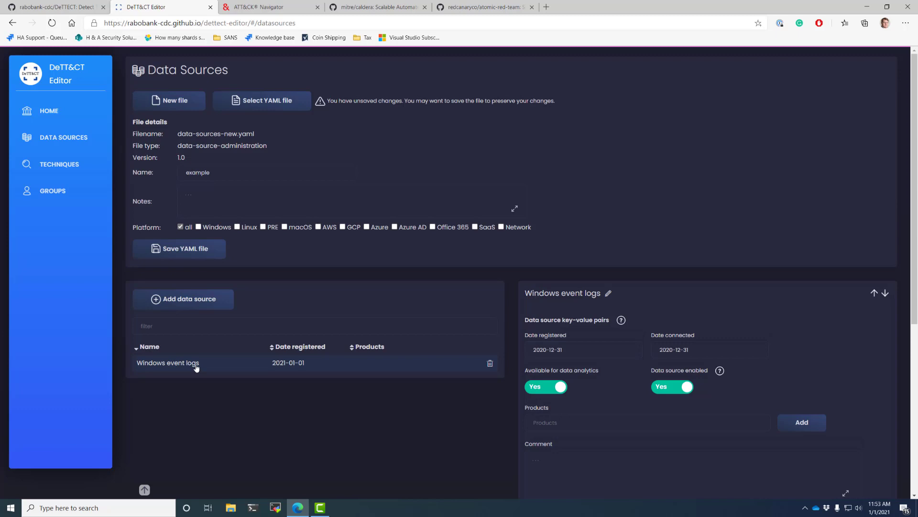
Add Windows OS as the entry's product and add a blank second data source.
click(561, 424)
text(Windows OS)
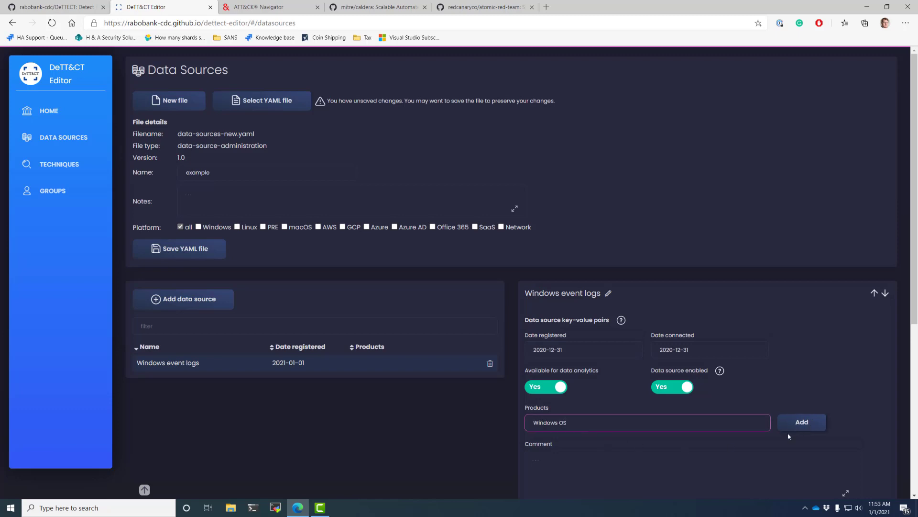
scroll(785, 424, down, 5)
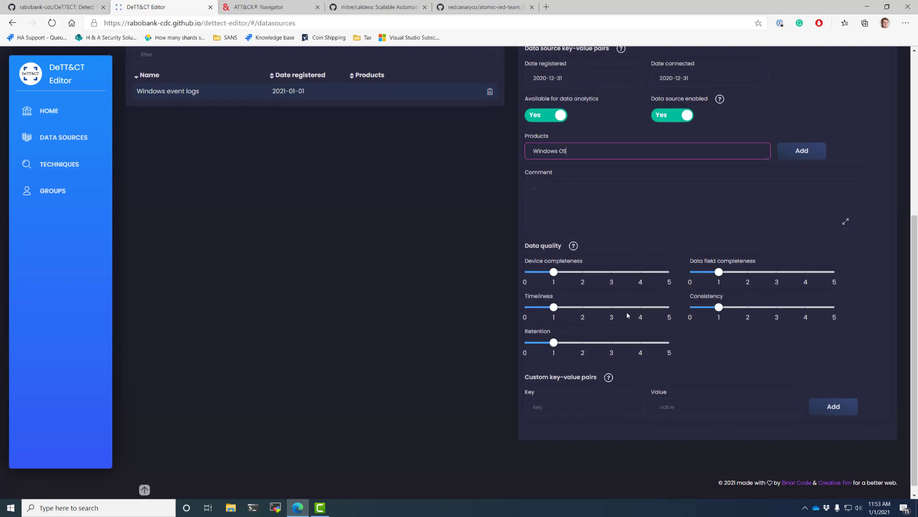
scroll(627, 312, up, 2)
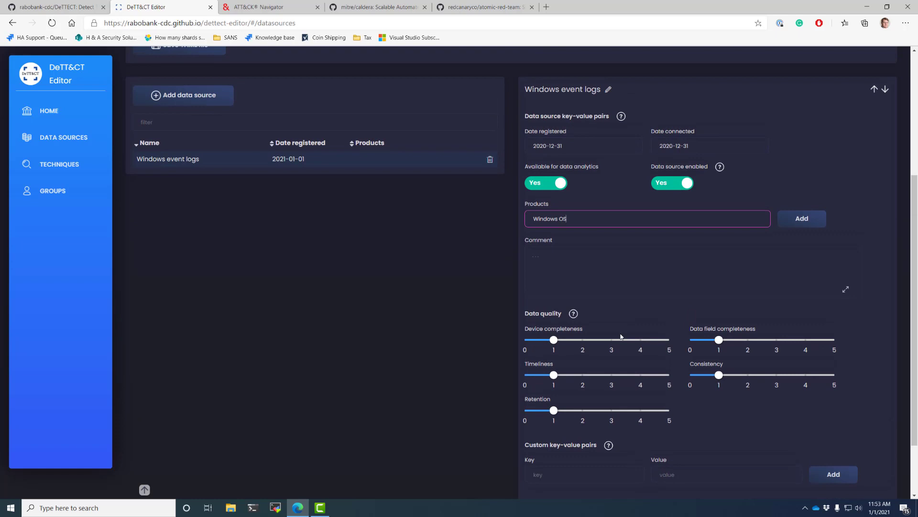
click(802, 218)
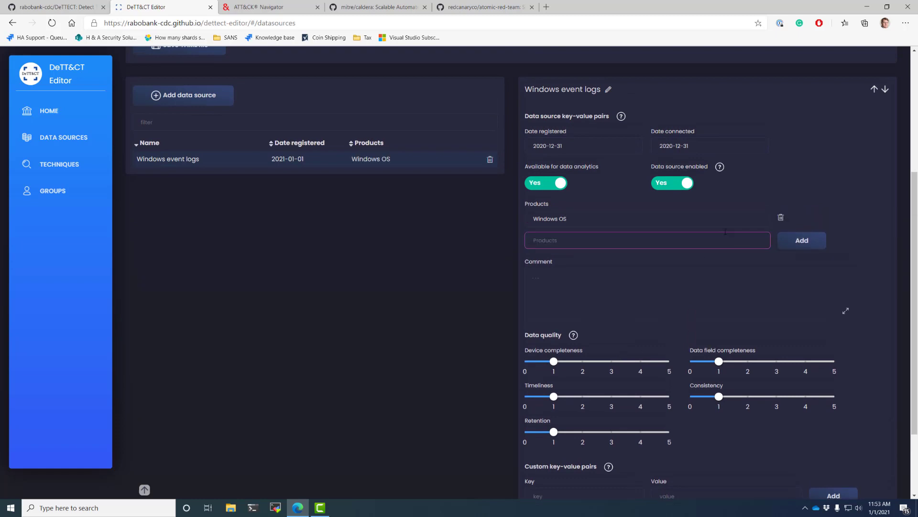
scroll(403, 294, up, 4)
click(204, 299)
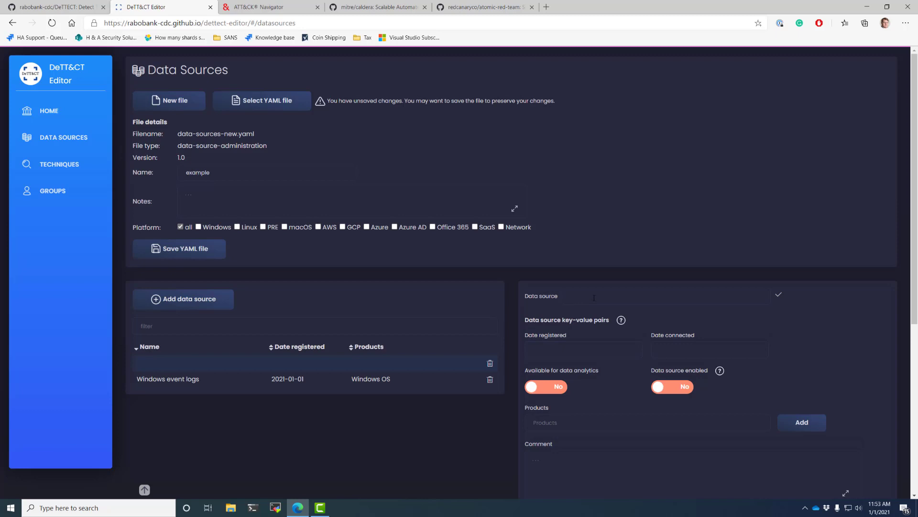
text(Sysmon)
double_click(594, 298)
key(BackSpace)
text(proc)
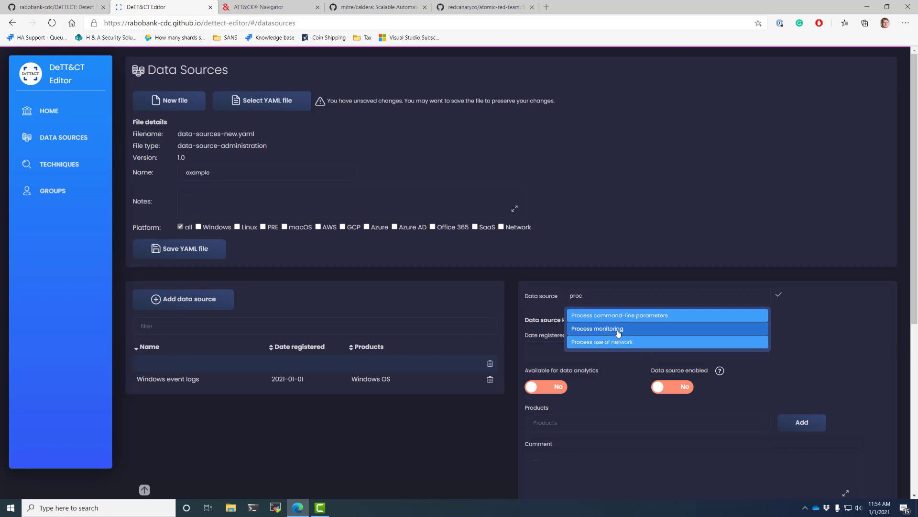
key(ctrl+a)
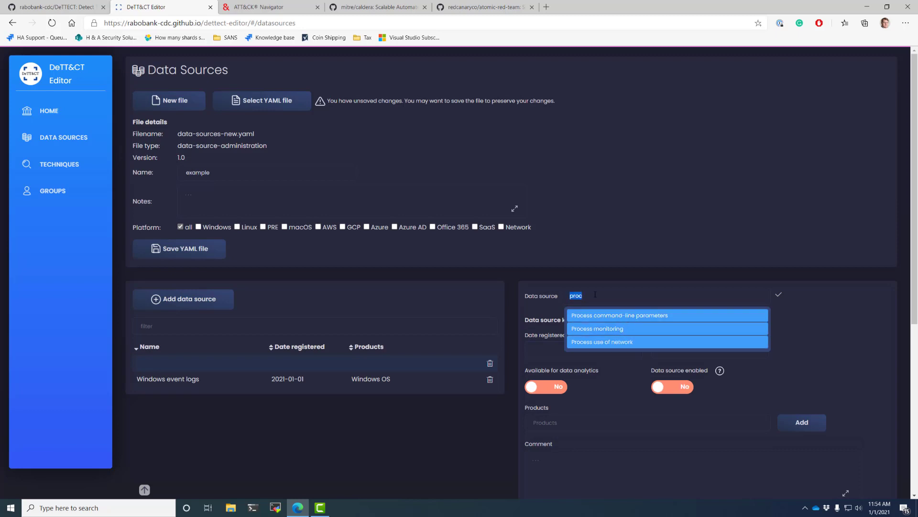
text(reg)
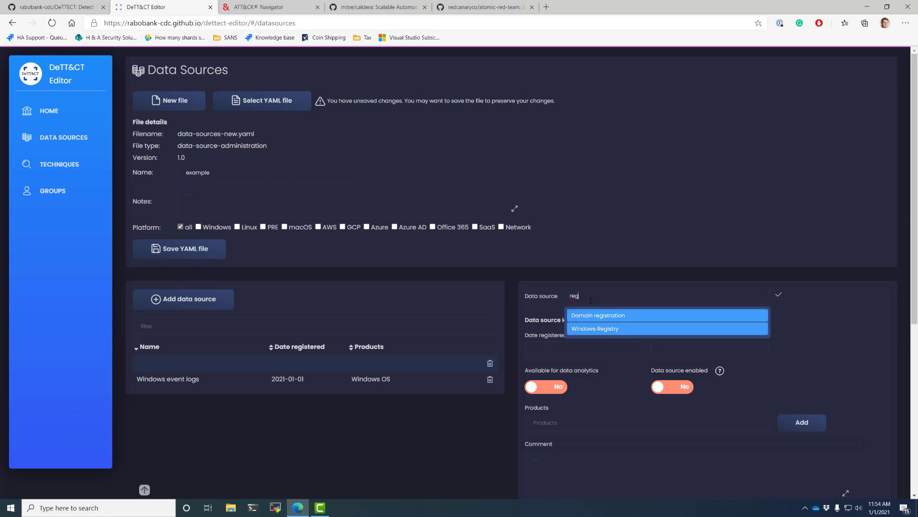
drag(580, 296, 552, 298)
key(BackSpace)
Search 'microsoft sysmon' in a new tab and read the Sysmon page's Events section.
key(ctrl+t)
text(m)
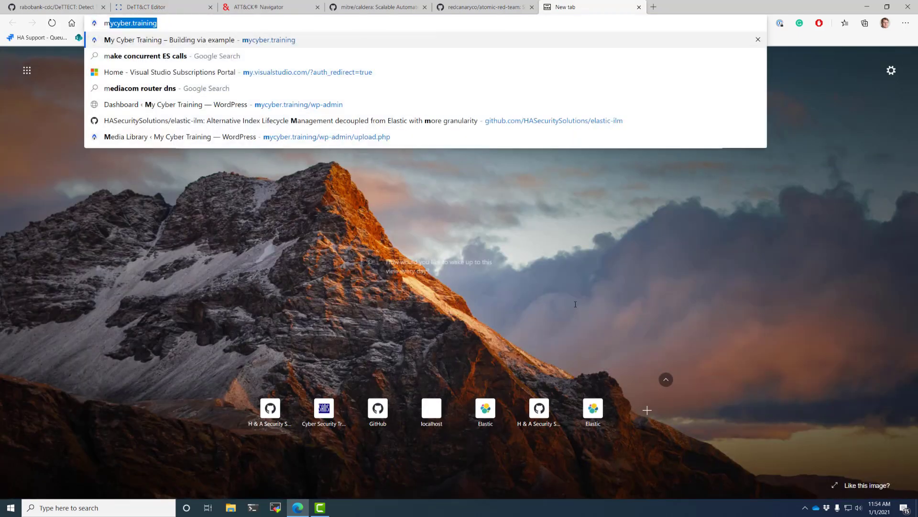
text(icrosoft sysmon)
key(Return)
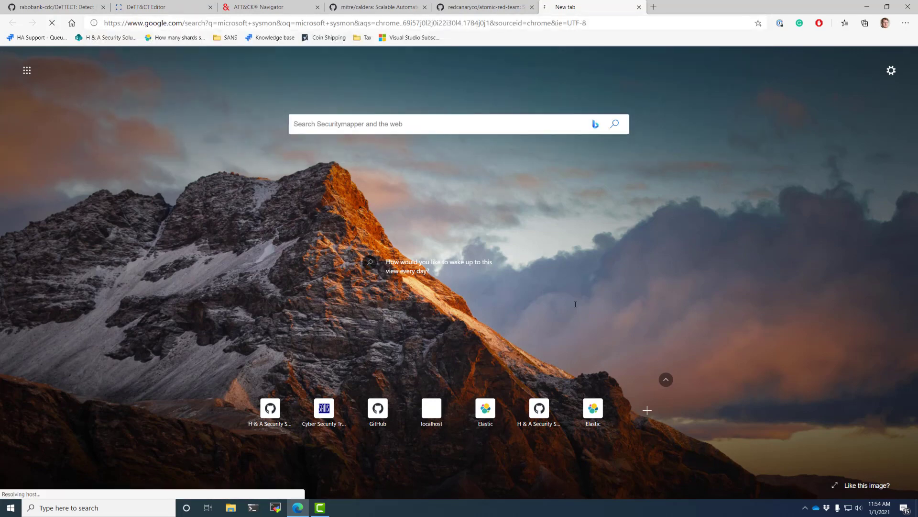
click(173, 140)
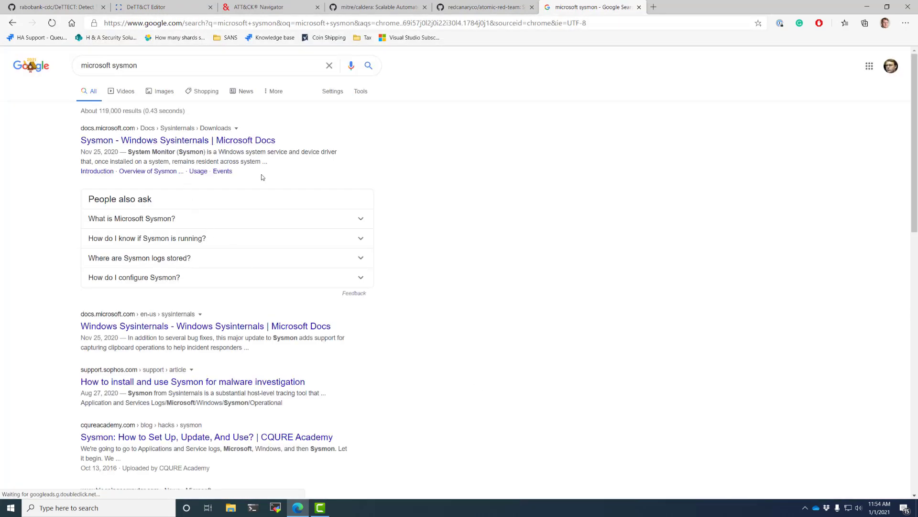
scroll(287, 358, down, 5)
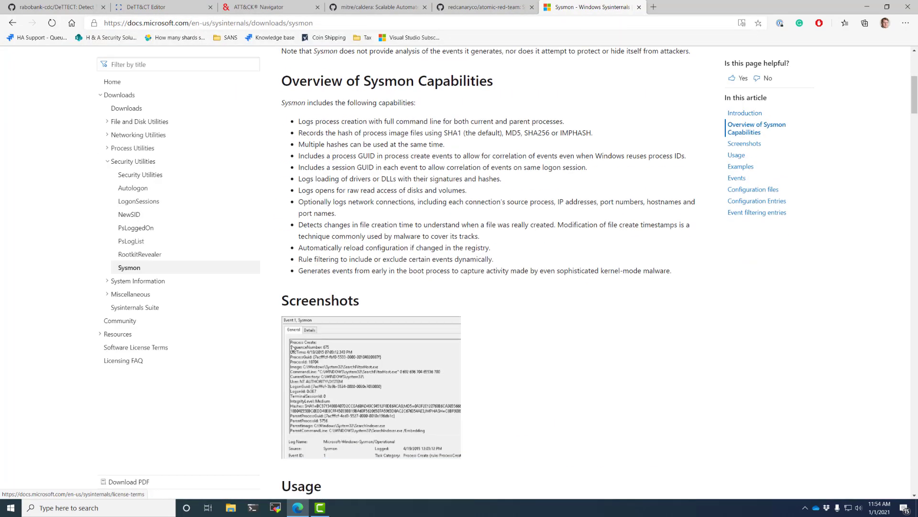
scroll(307, 373, down, 5)
scroll(307, 373, down, 15)
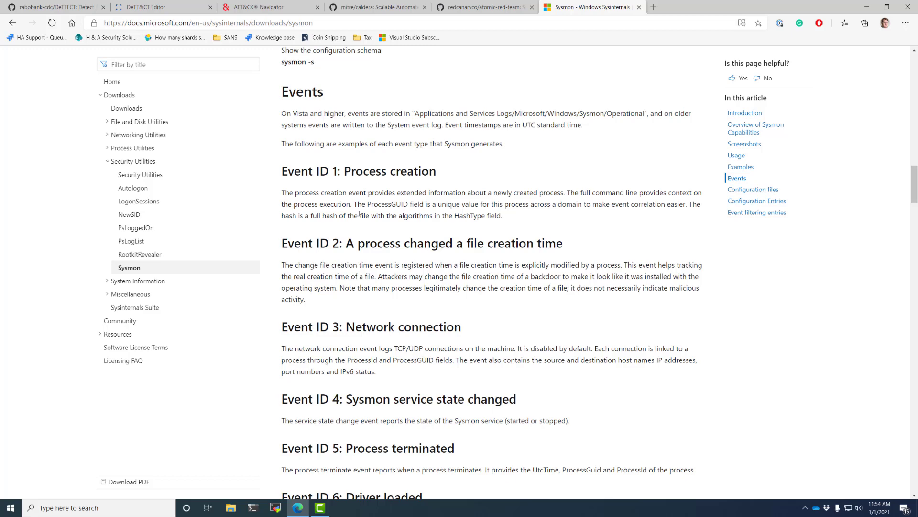
Make the second editor entry Process command-line parameters, available for analytics and enabled.
click(50, 7)
click(168, 9)
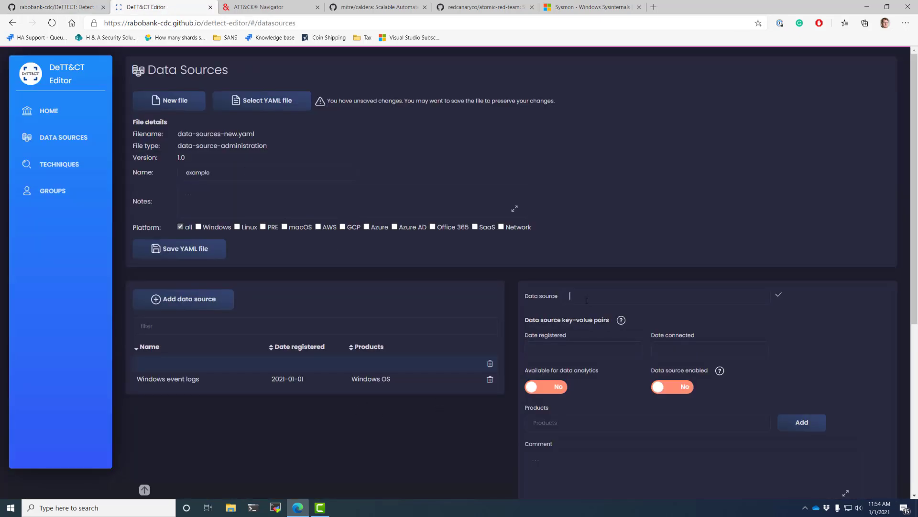
text(proce)
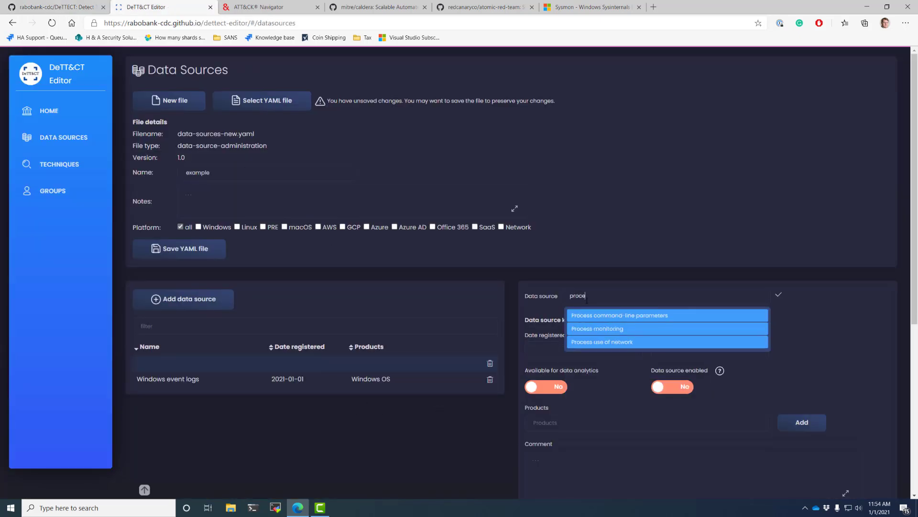
click(617, 317)
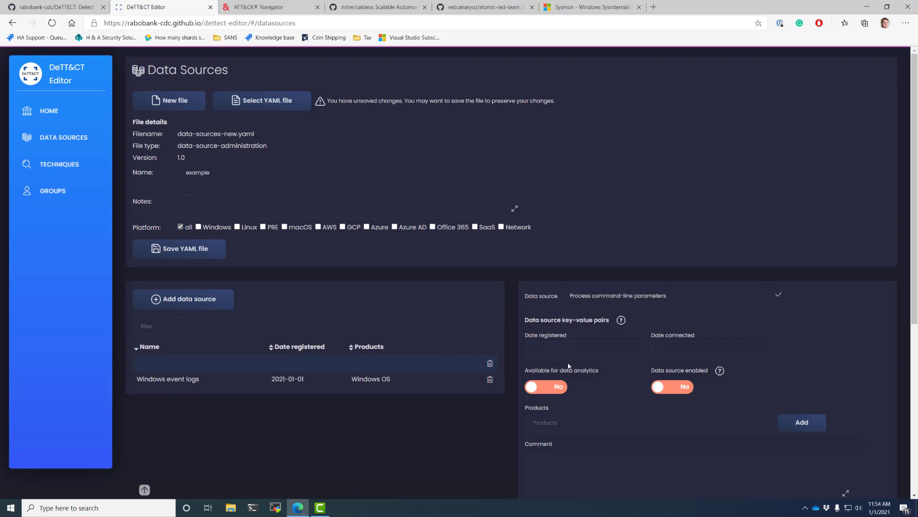
click(543, 387)
click(665, 387)
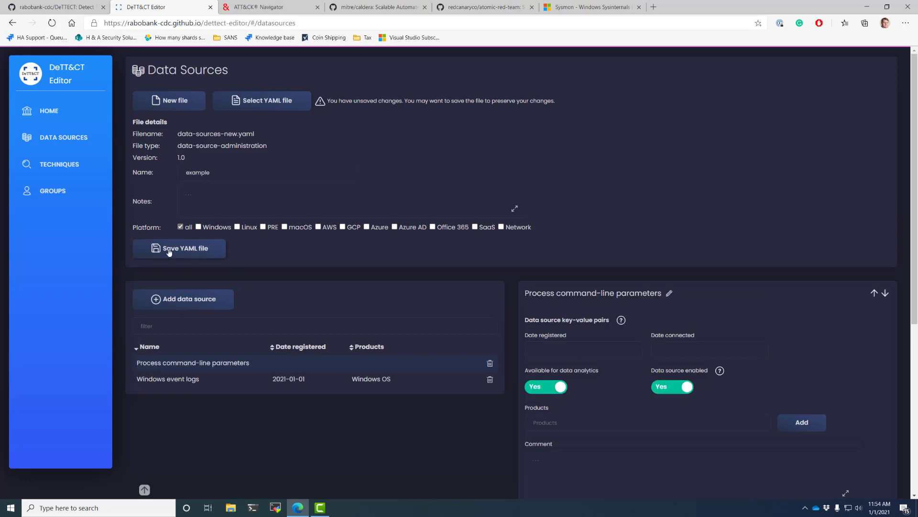
Scroll the DeTTECT README to the Example image of data sources in ATT&CK Navigator.
click(72, 7)
scroll(221, 327, down, 15)
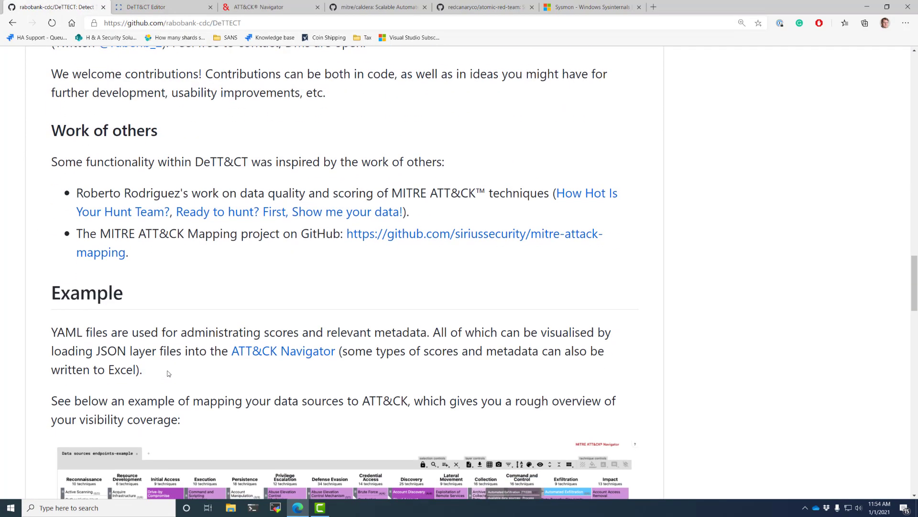
scroll(167, 350, down, 5)
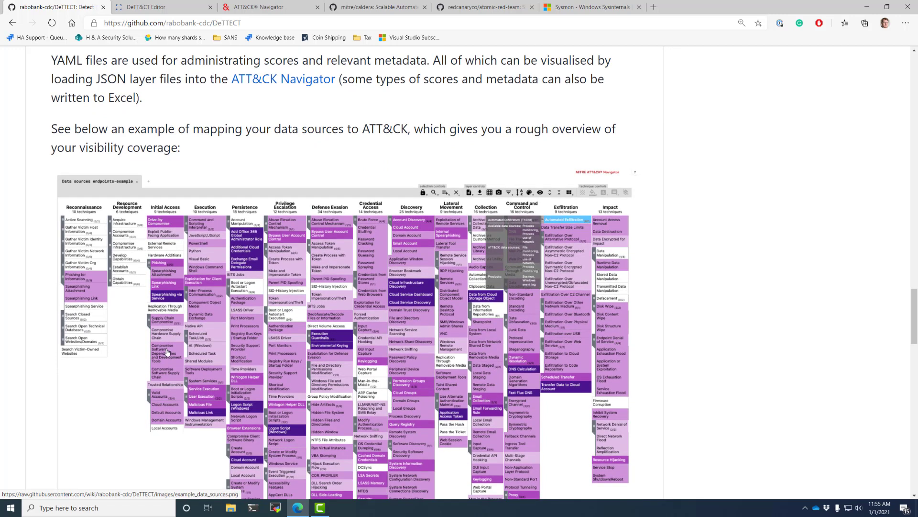
scroll(165, 351, down, 4)
scroll(158, 348, up, 1)
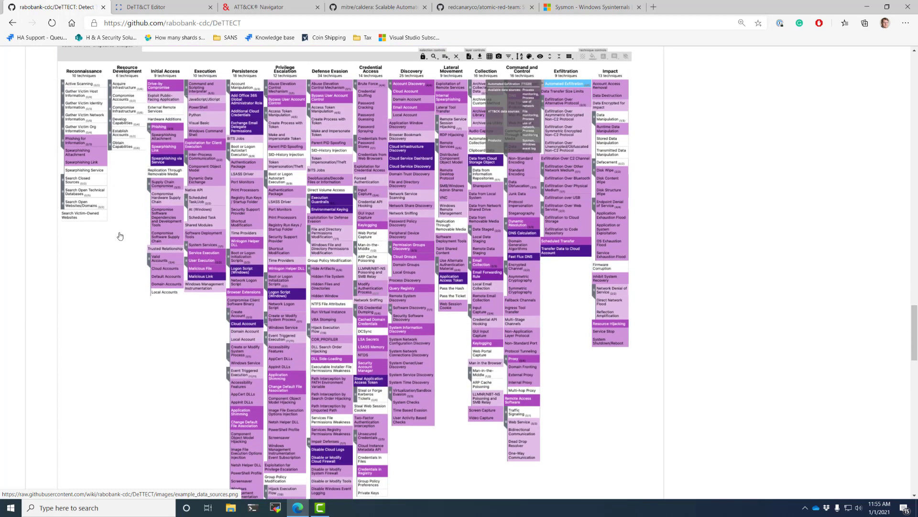
Upload the saved Windows layer JSON from the computer into a new Navigator tab.
click(260, 9)
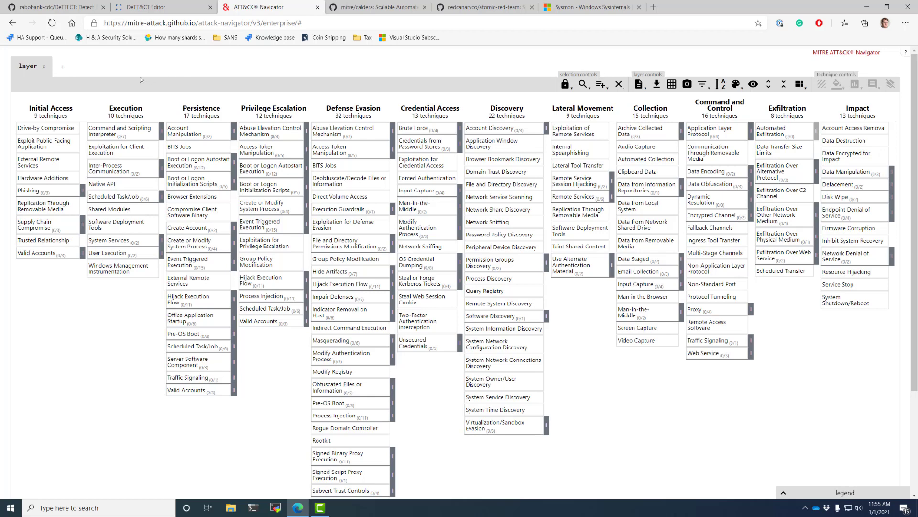
click(62, 70)
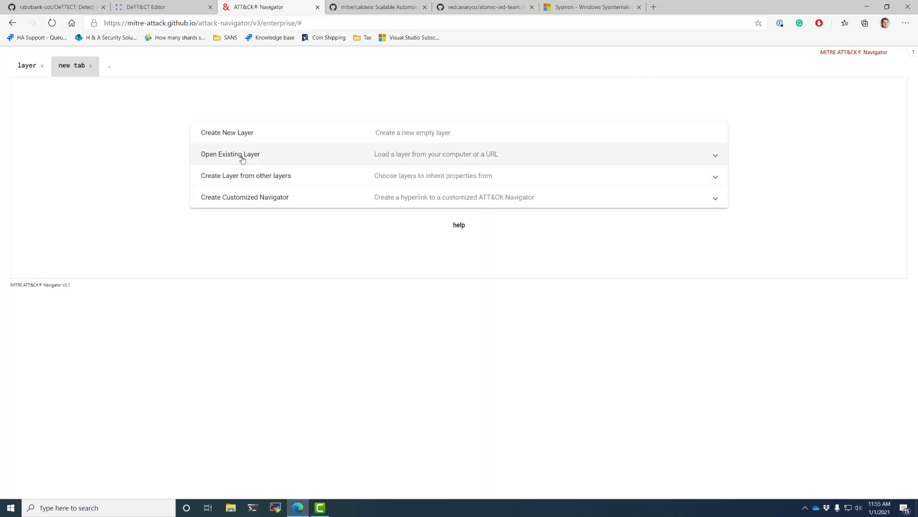
click(250, 156)
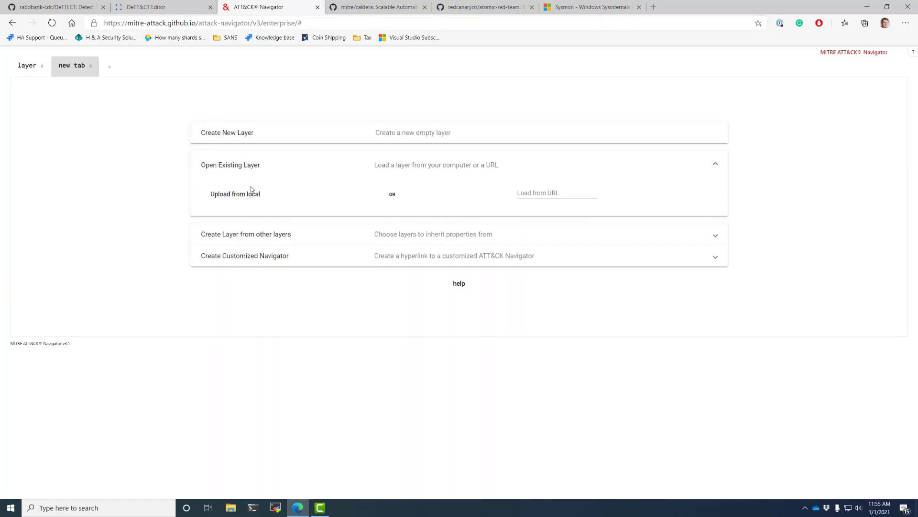
click(242, 198)
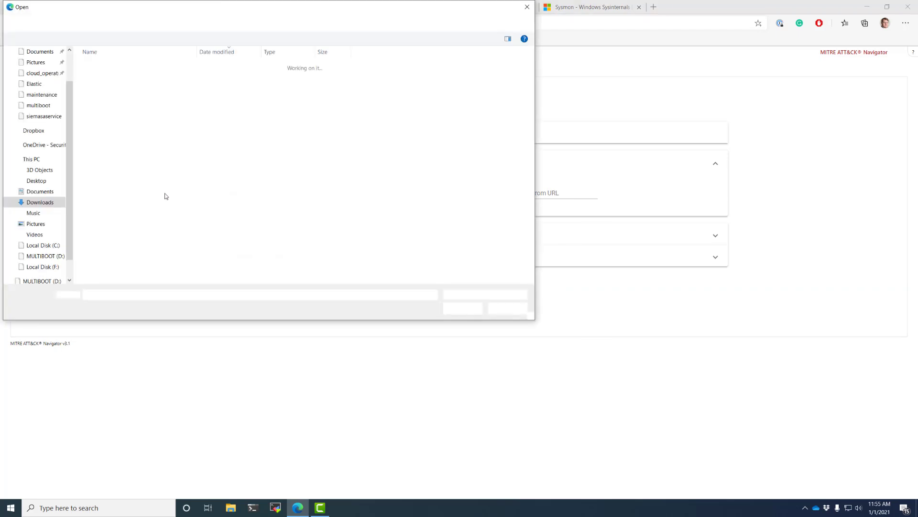
double_click(112, 89)
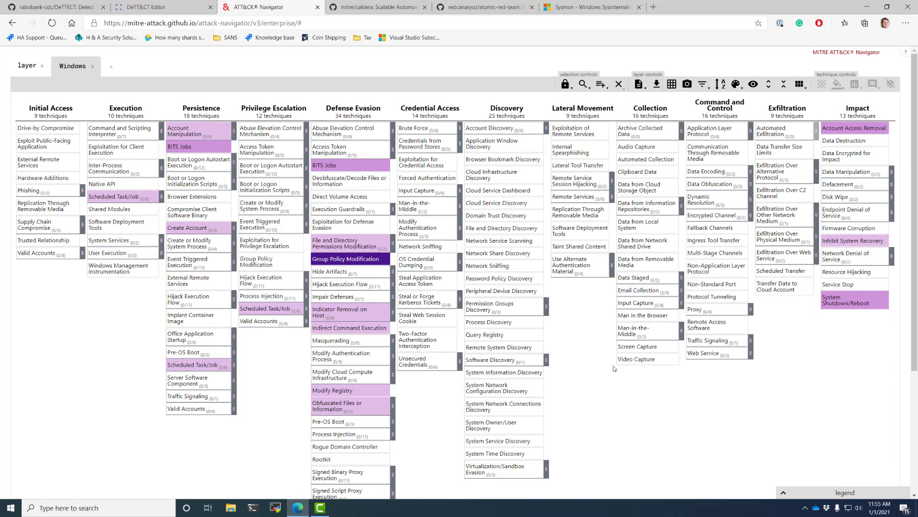
Upload windows-sysmon.json from Downloads into another new tab as the Windows-Sysmon layer.
click(110, 68)
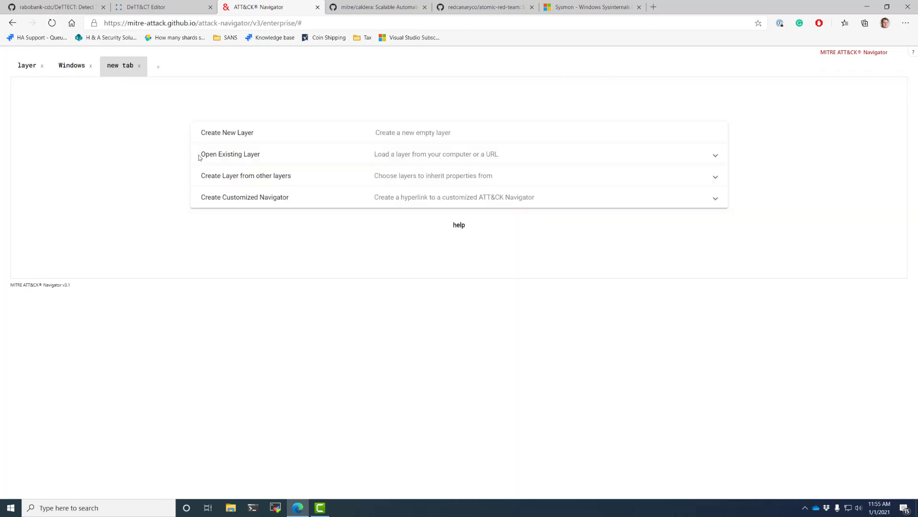
click(239, 154)
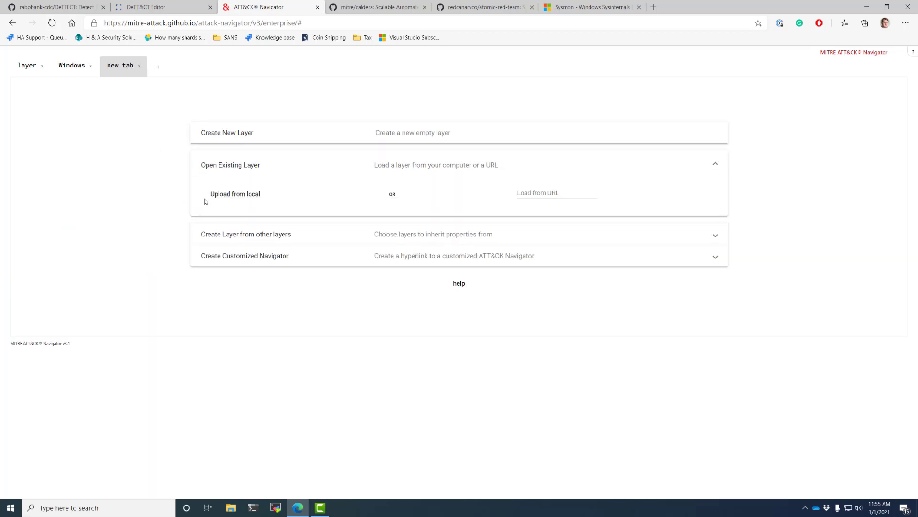
click(244, 194)
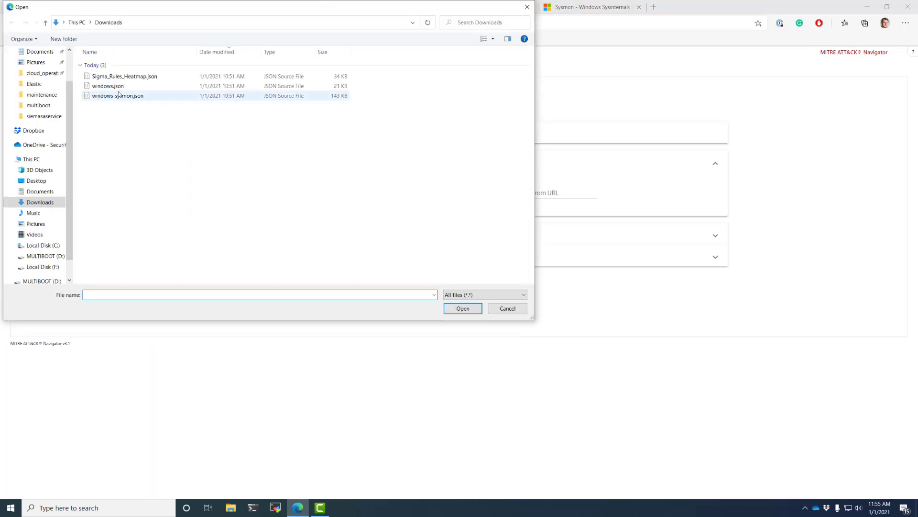
double_click(126, 98)
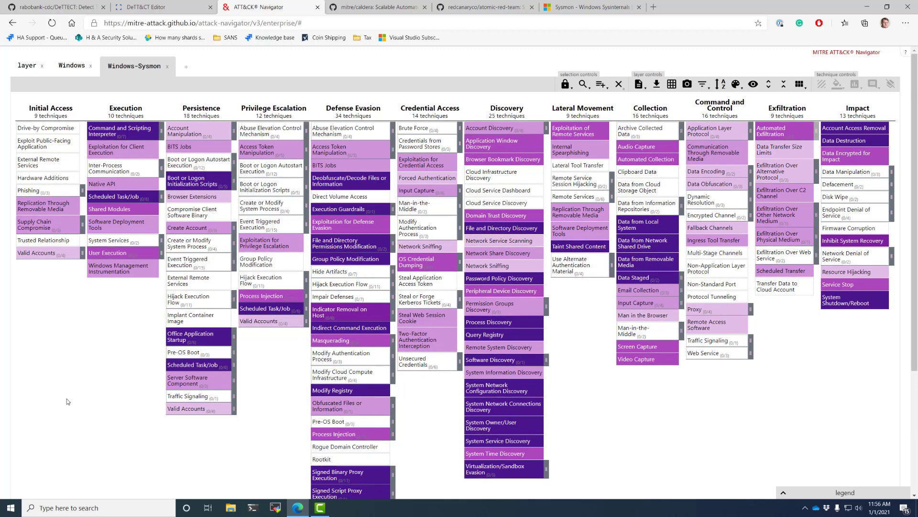
mouse_move(191, 338)
Compare the Windows layers, then start a create-from-layers tab and delete 'b and not d'.
click(70, 75)
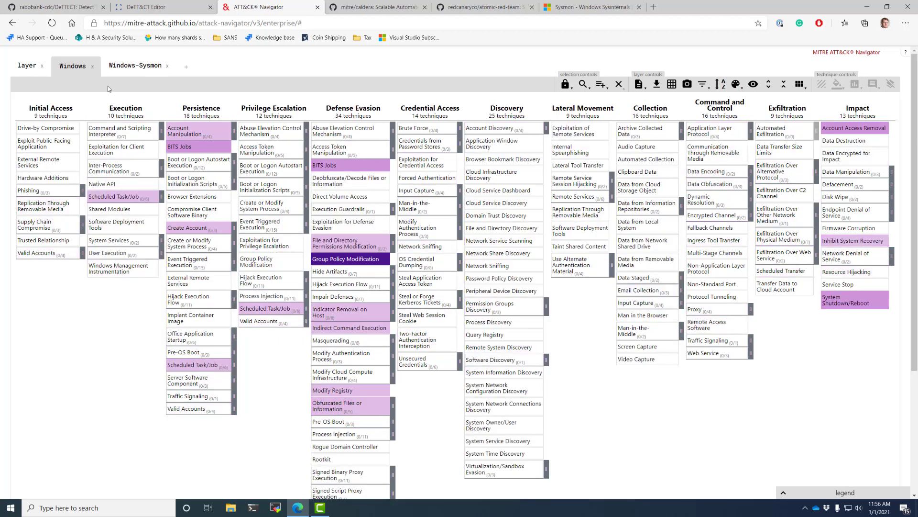
click(135, 65)
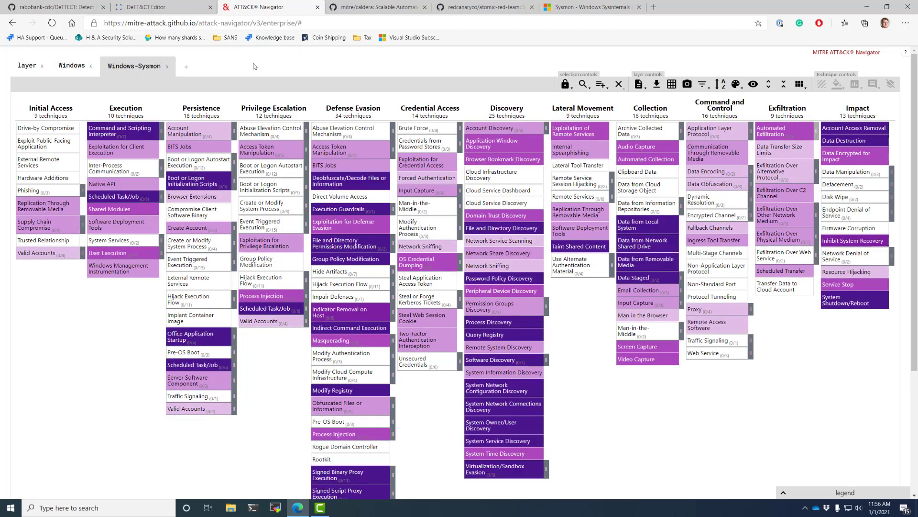
click(186, 67)
click(262, 178)
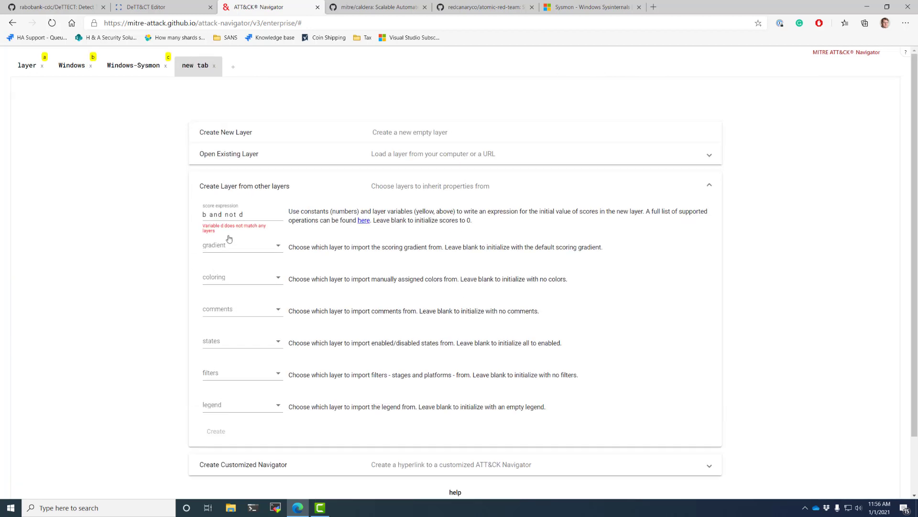
click(249, 216)
drag(249, 217, 174, 216)
key(BackSpace)
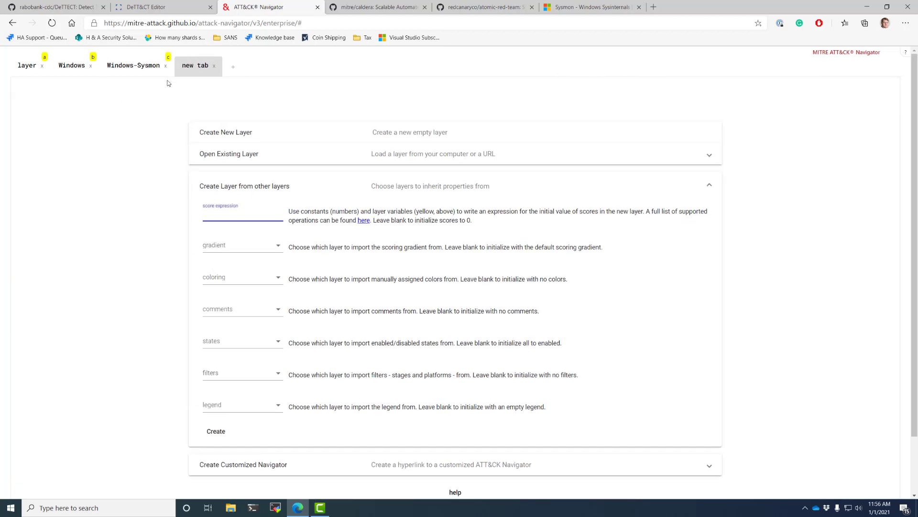
Close the unused tab and give all annotated techniques in the Windows layer score 1.
click(213, 66)
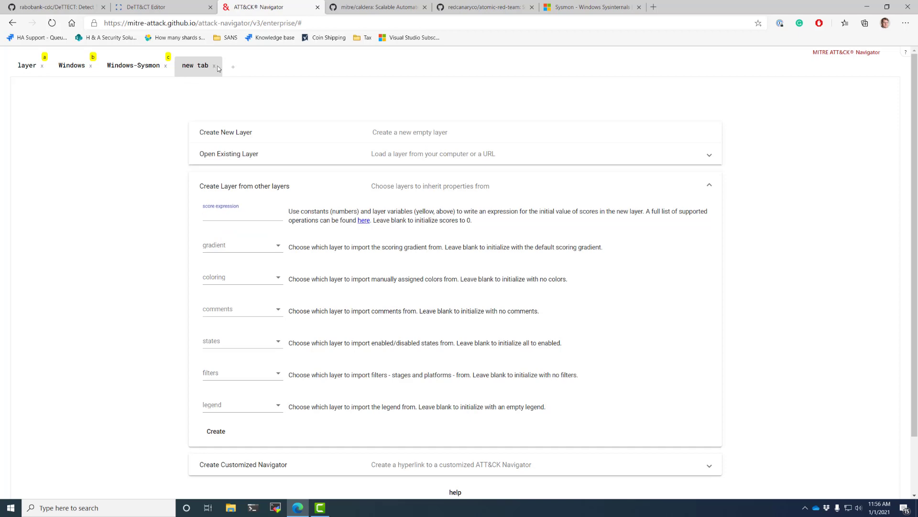
click(71, 67)
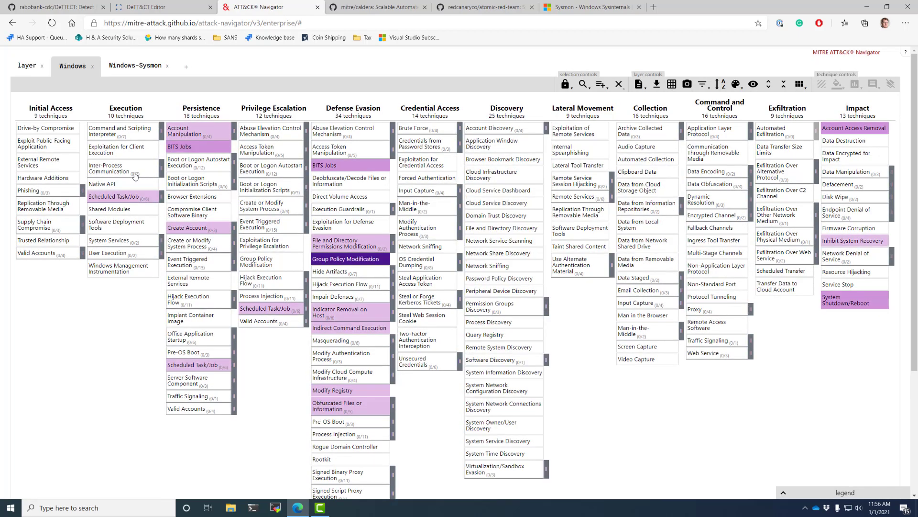
right_click(111, 172)
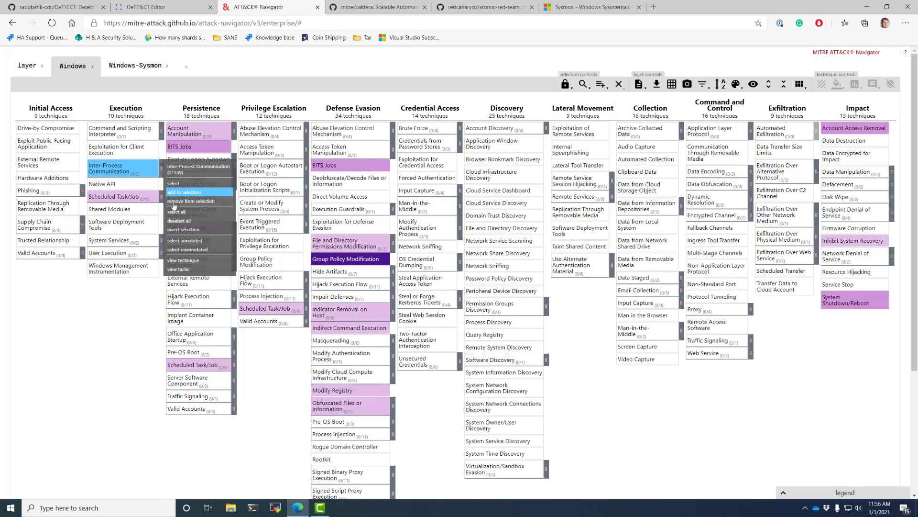
click(197, 243)
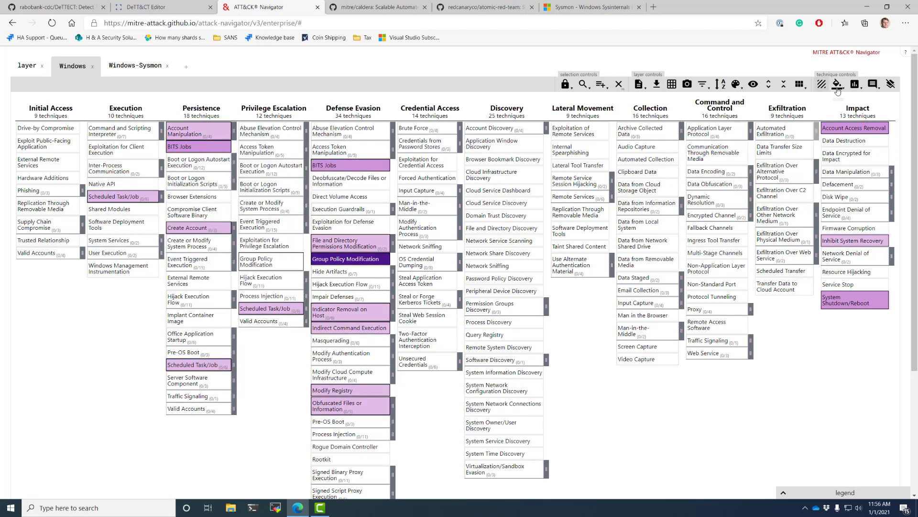
click(855, 86)
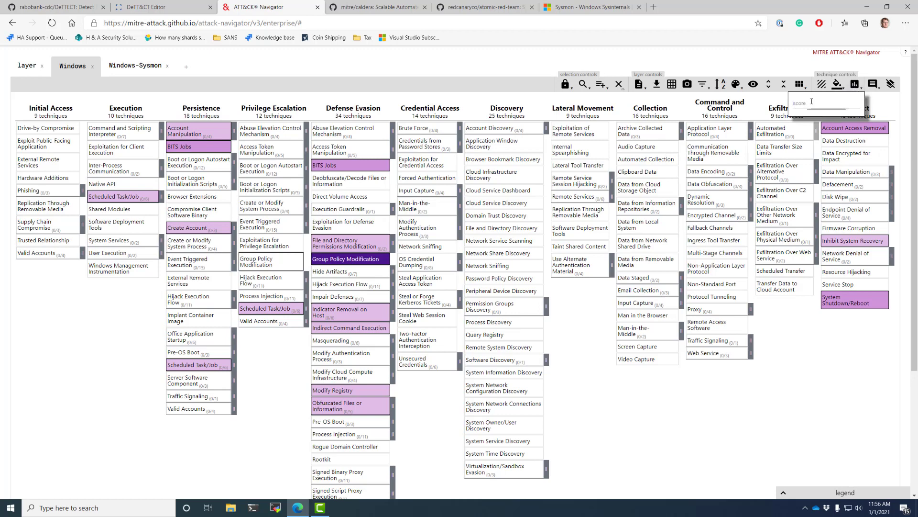
text(1)
Give all annotated techniques in the Windows-Sysmon layer score 1 too.
click(135, 65)
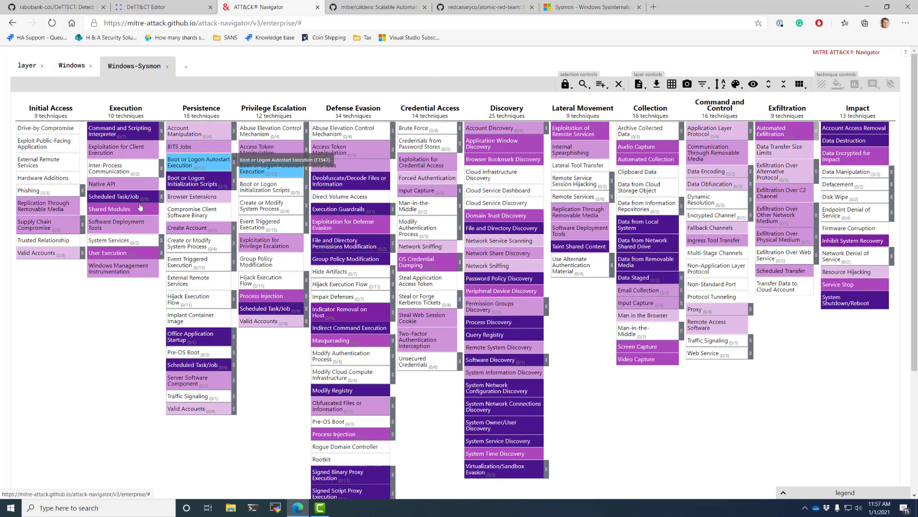
right_click(153, 184)
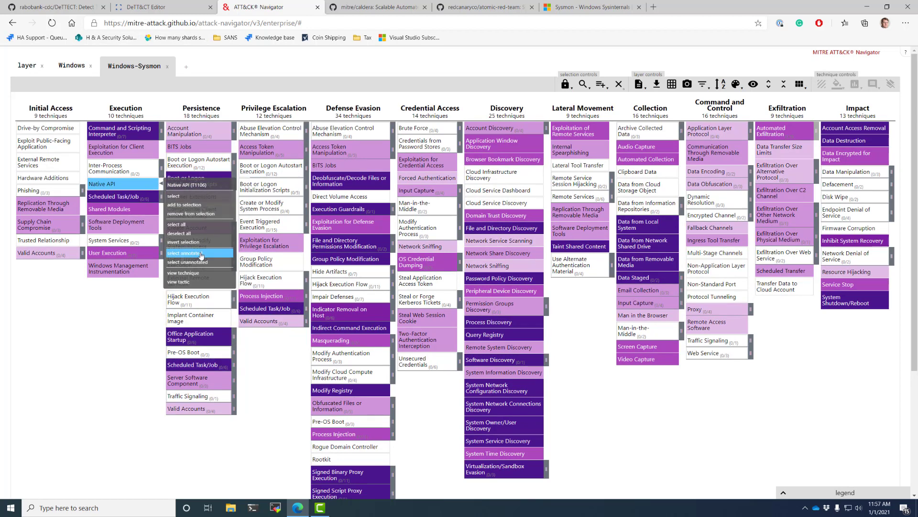
click(201, 254)
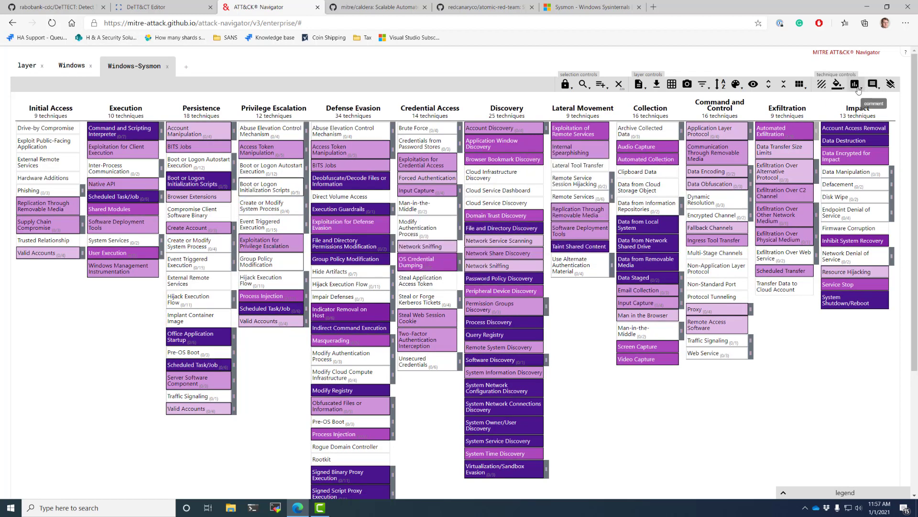
click(856, 85)
click(809, 106)
text(1)
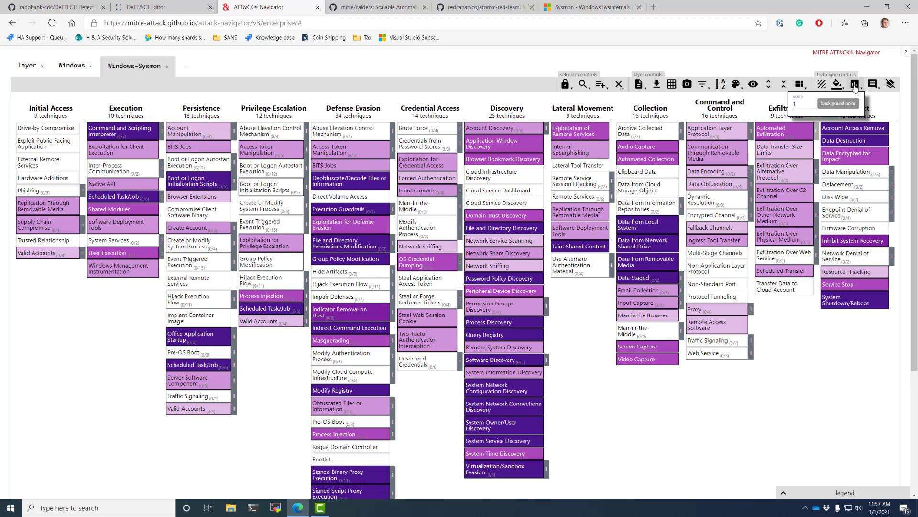
click(191, 72)
Create a layer with score expression 'c and not b' and compare it against Windows-Sysmon and Windows.
click(188, 70)
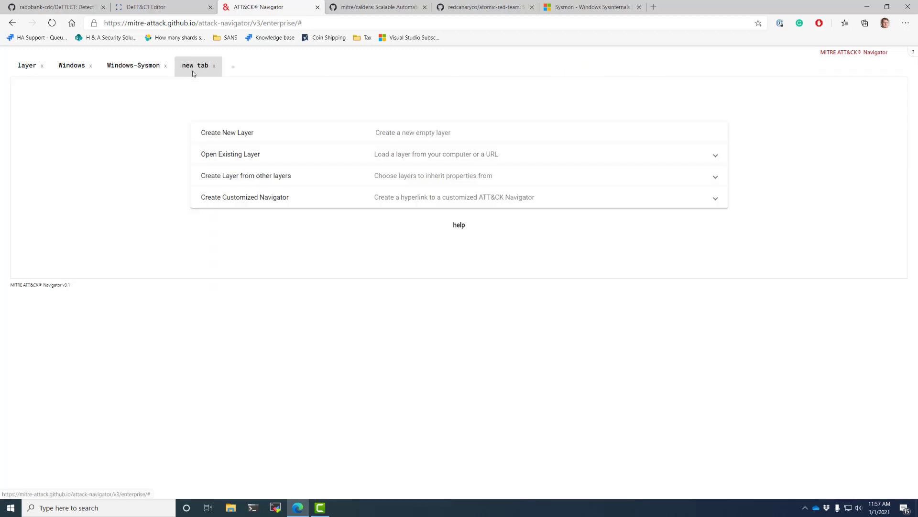
click(249, 186)
click(242, 211)
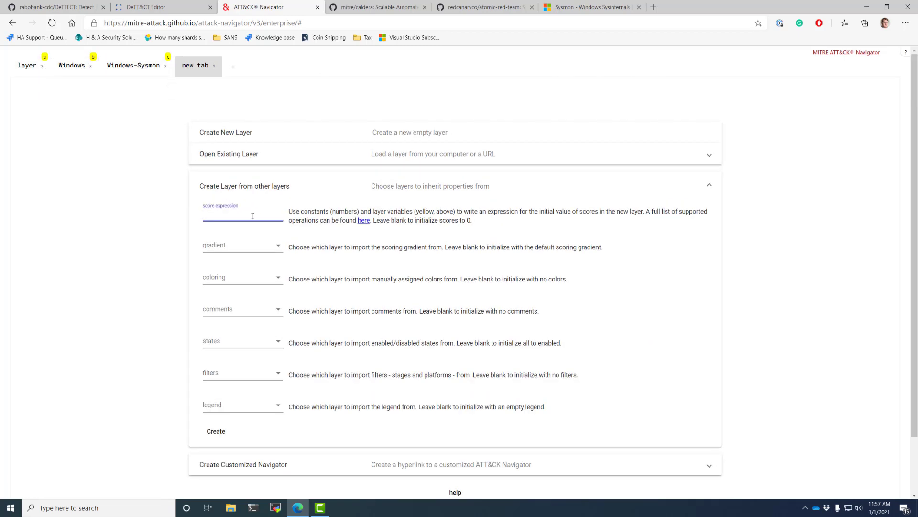
text(c and not b)
click(216, 431)
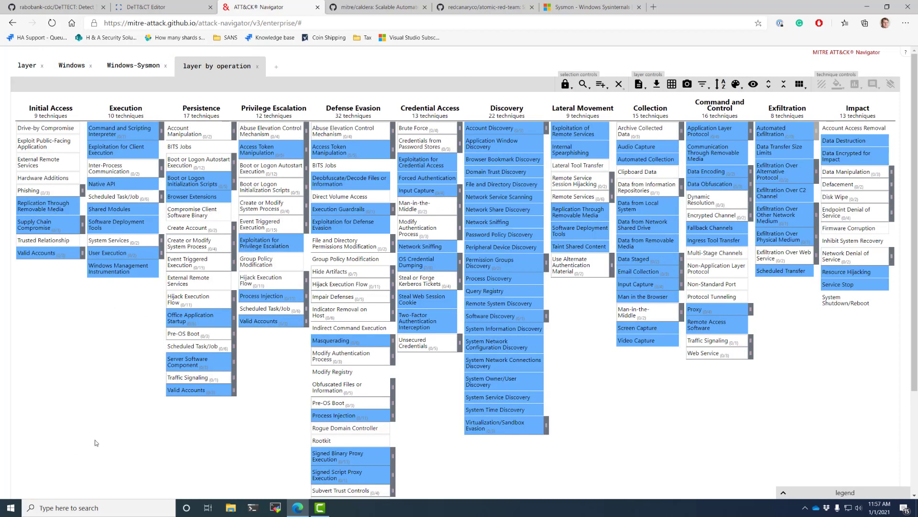
click(136, 71)
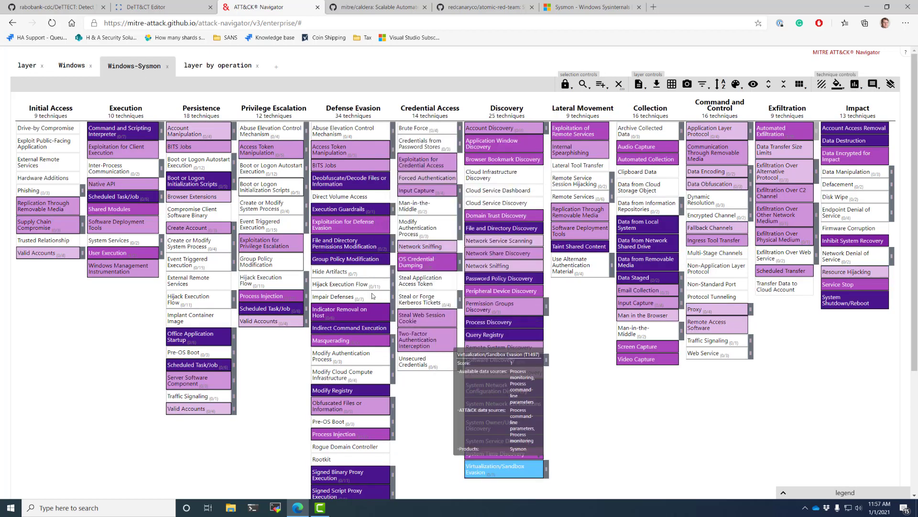
click(72, 67)
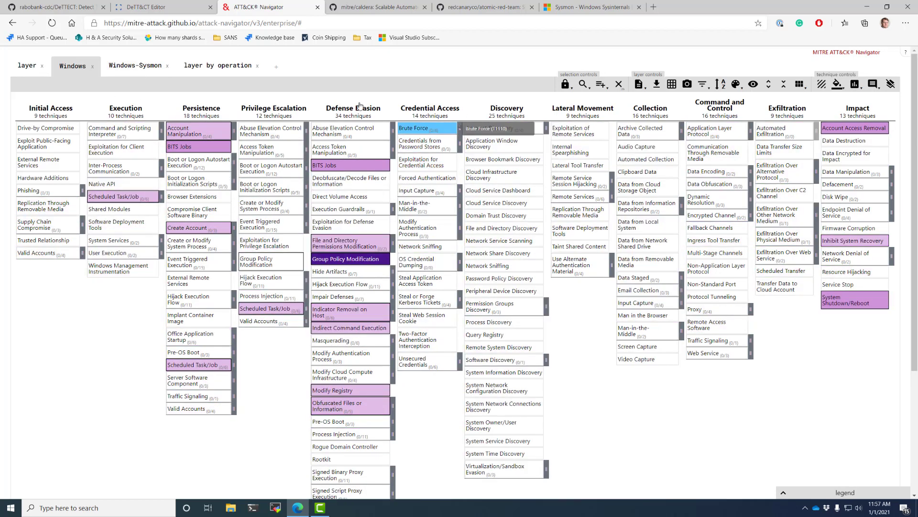
click(208, 72)
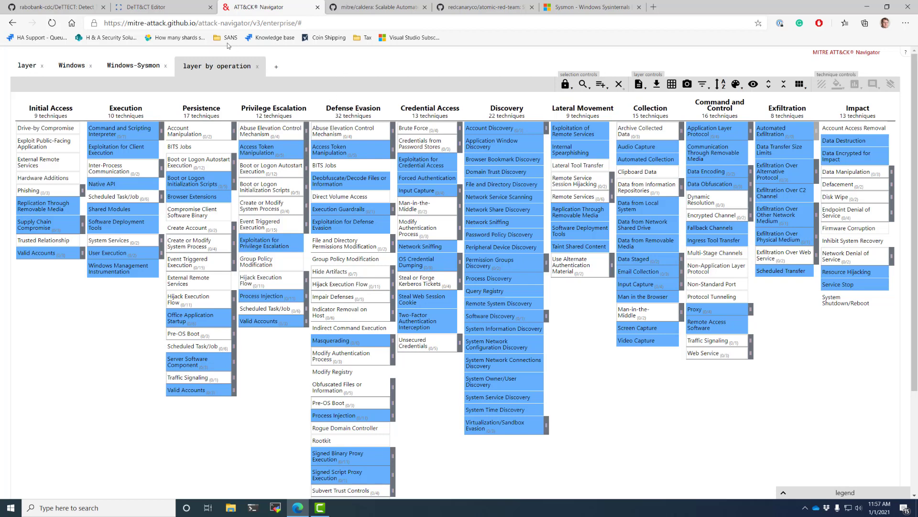
Rename the 'layer by operation' layer tab to 'Sysmon vs Windows OS'.
click(153, 7)
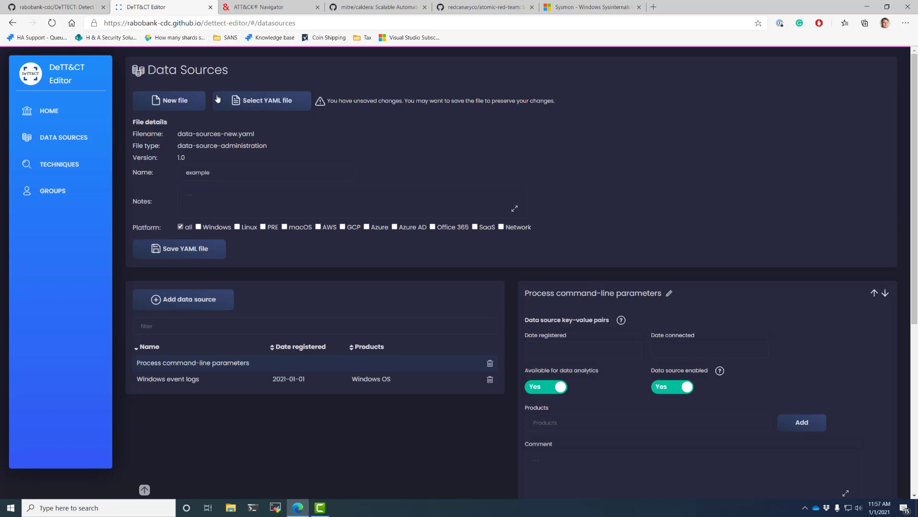
click(257, 12)
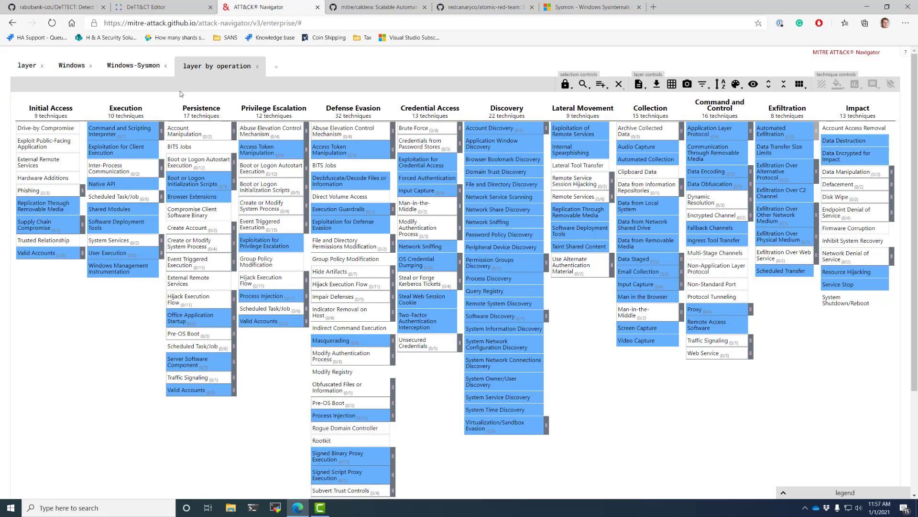
click(212, 66)
double_click(220, 67)
key(ctrl+a)
text(Sysmon vs Windows OS)
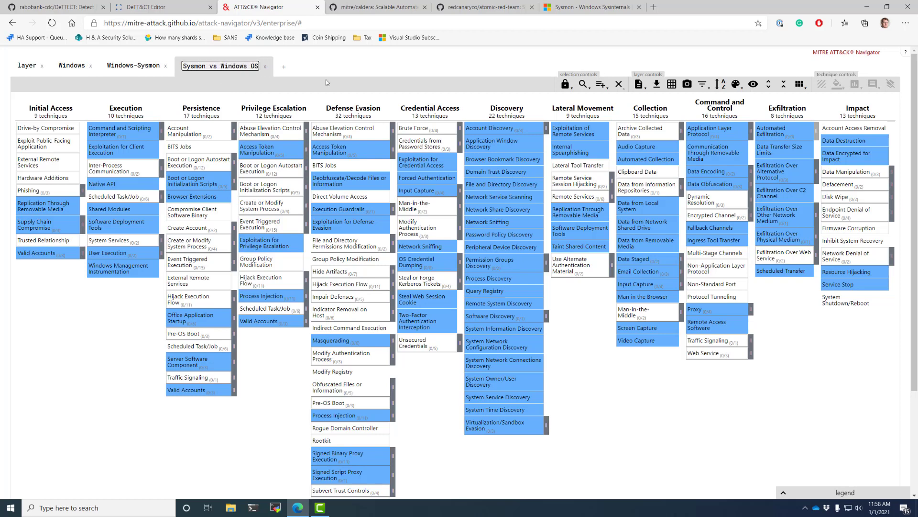
key(Return)
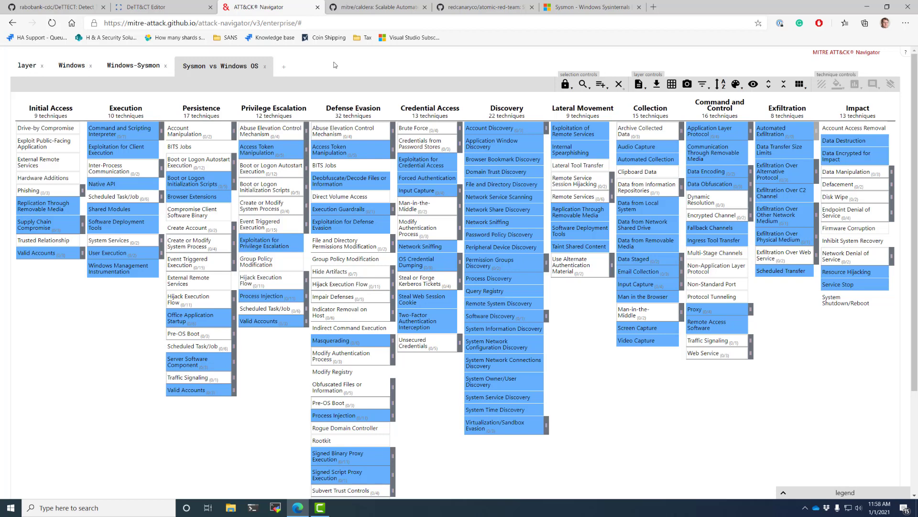
In a new tab, search for 'sigma generic' and find the Neo23x0/sigma repository.
key(ctrl+t)
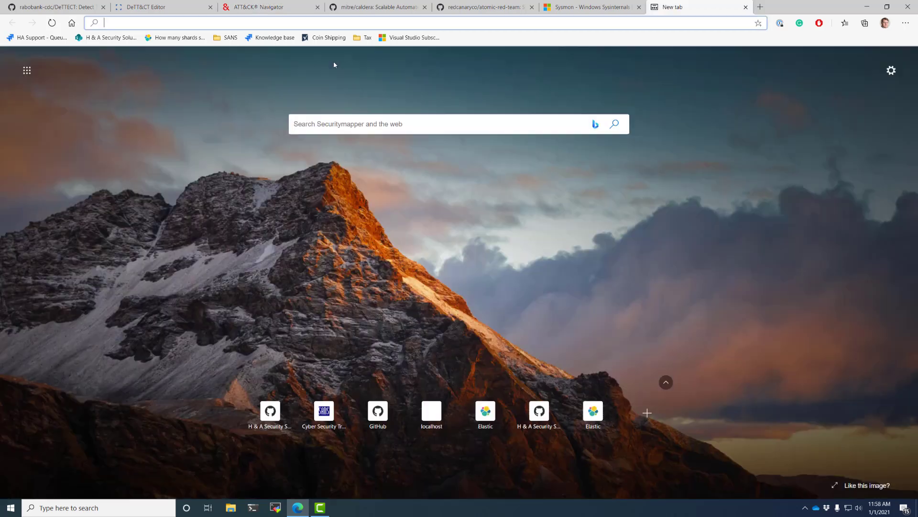
text(sigma generi)
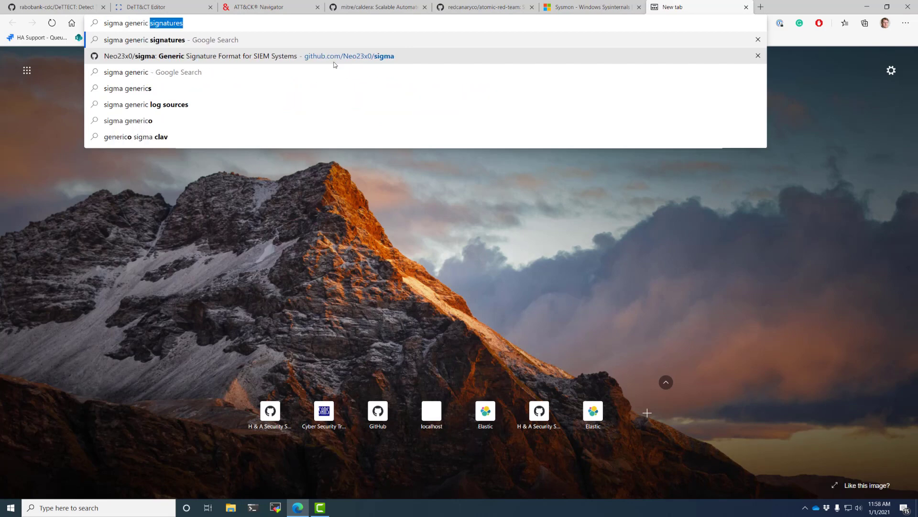
text(c)
key(Return)
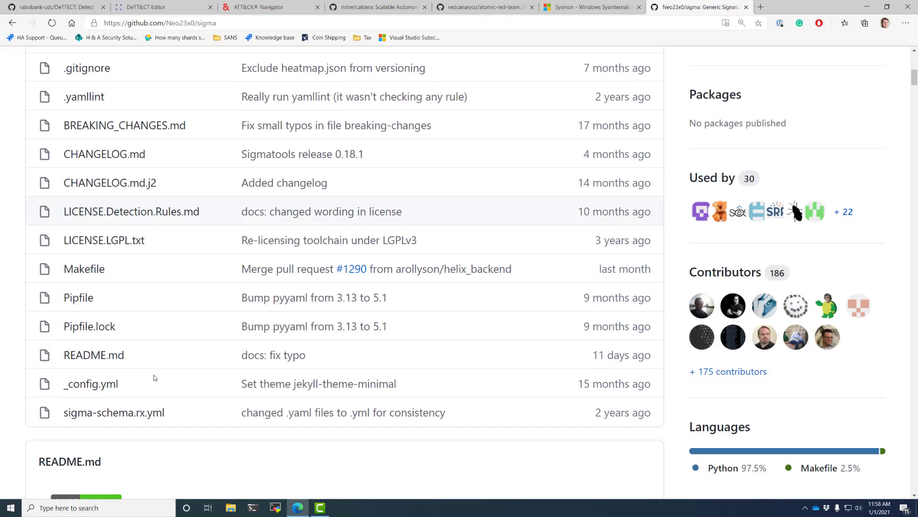
scroll(154, 377, down, 6)
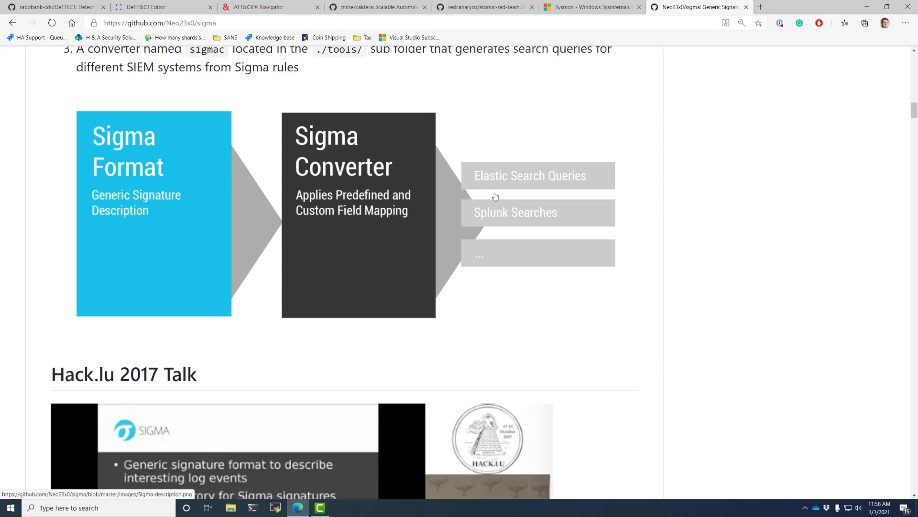
scroll(354, 256, up, 15)
scroll(196, 294, up, 3)
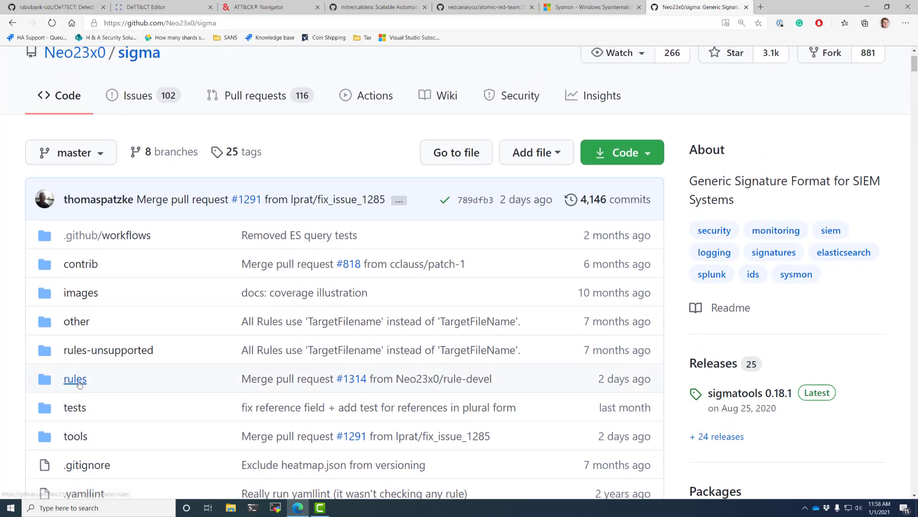
Open rules > windows > builtin > win_alert_ad_user_backdoors.yml and highlight its attack.t1098 tag.
click(72, 377)
scroll(154, 395, down, 3)
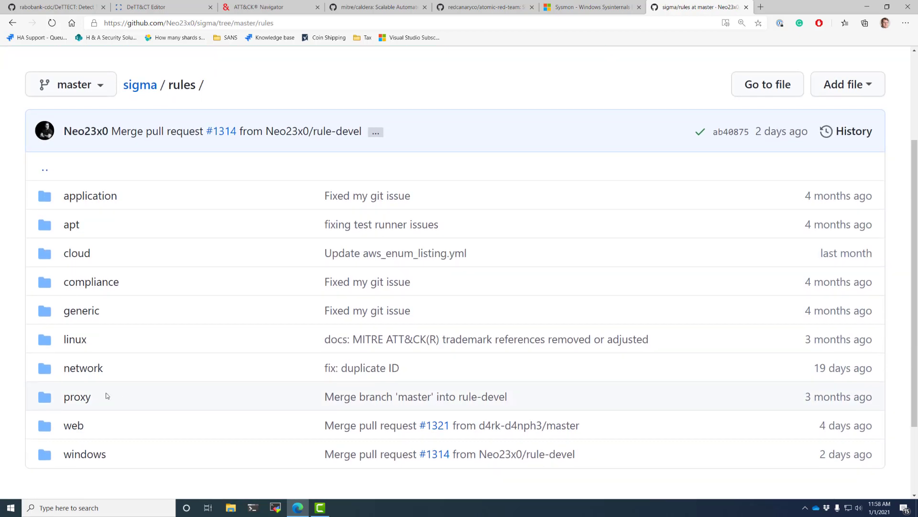
click(86, 456)
click(79, 331)
scroll(120, 378, down, 5)
click(125, 316)
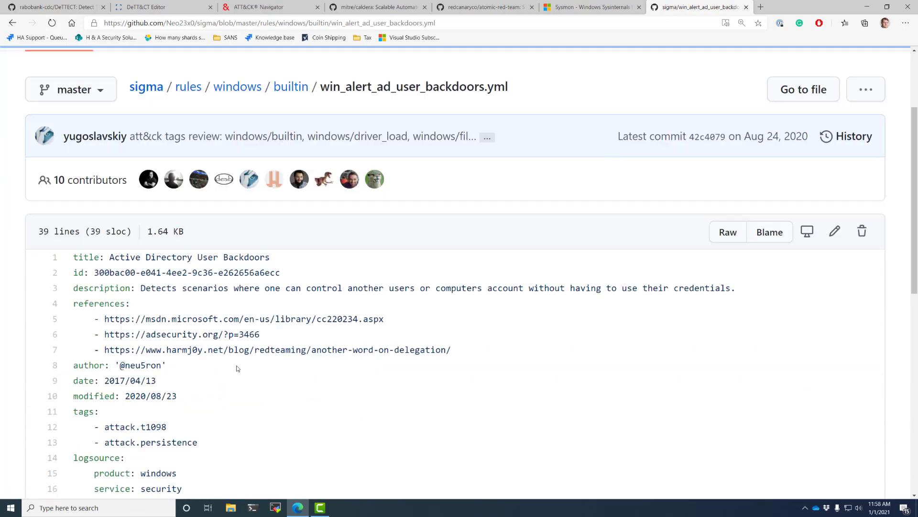
scroll(215, 287, down, 2)
drag(166, 285, 104, 286)
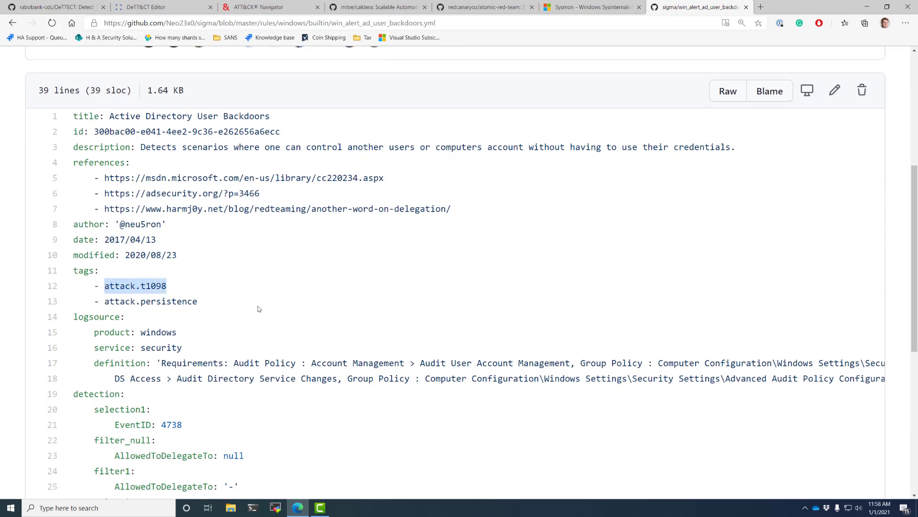
scroll(292, 320, up, 5)
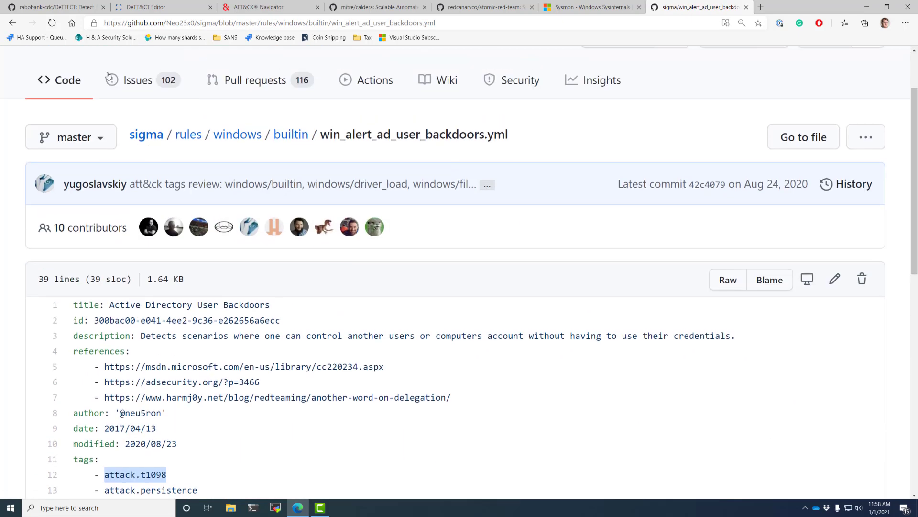
Back on the sigma repo page, find 'sigma2att' in the README to reach the Sigma2attack section.
click(151, 137)
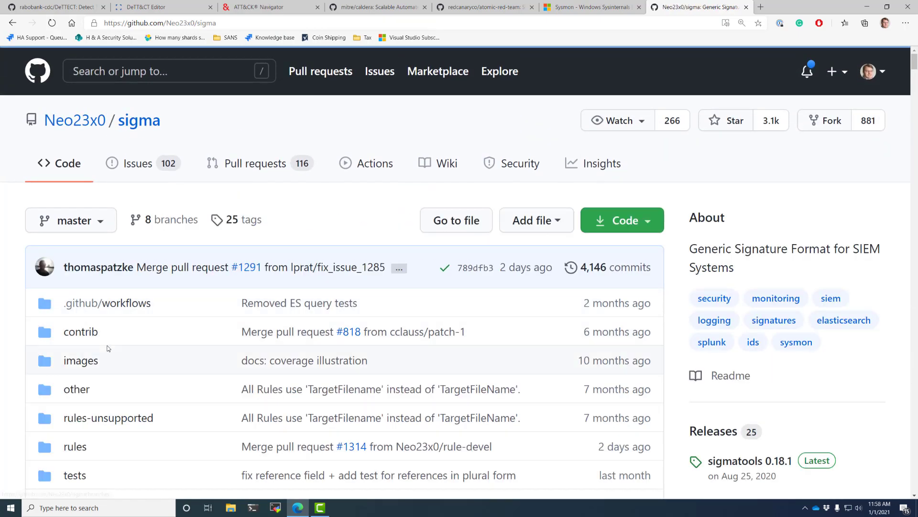
scroll(106, 346, down, 15)
scroll(104, 352, down, 10)
key(ctrl+f)
text(sigma2att)
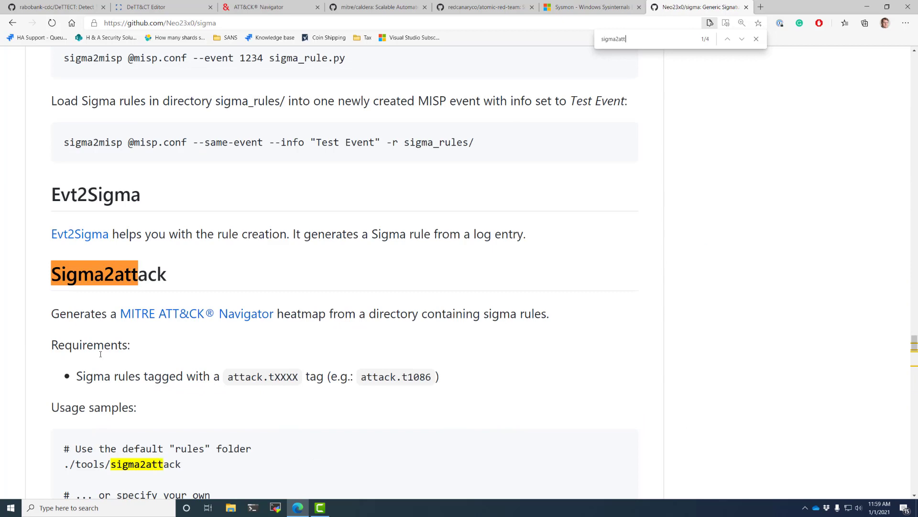
scroll(101, 352, down, 4)
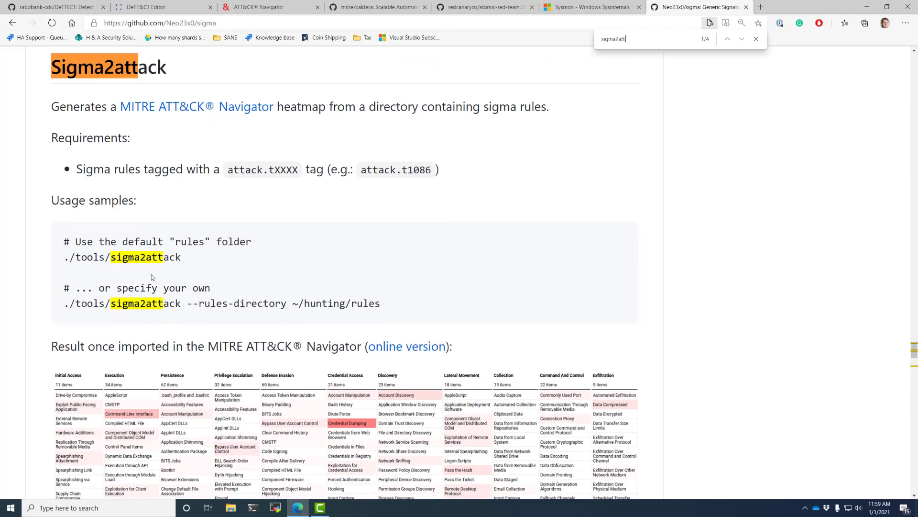
scroll(358, 403, down, 1)
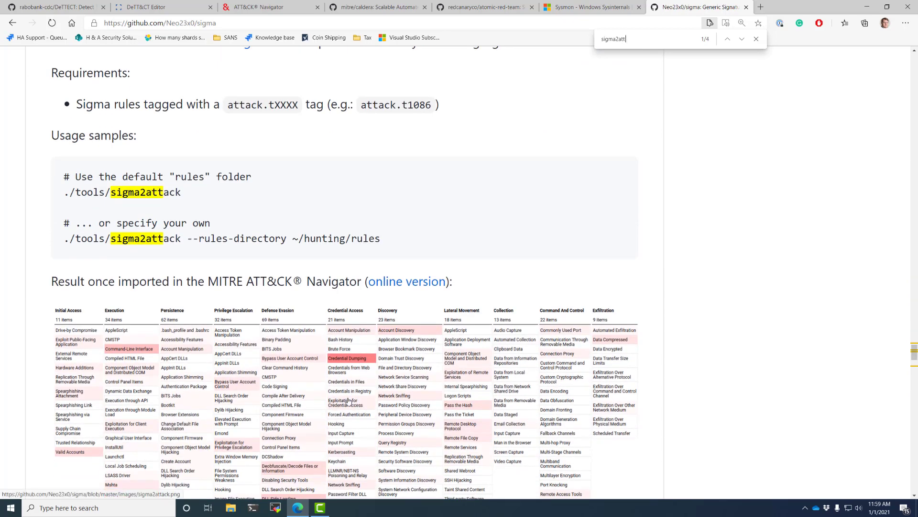
click(270, 8)
Upload the Sigma heatmap JSON file from Downloads into a new layer tab.
click(282, 67)
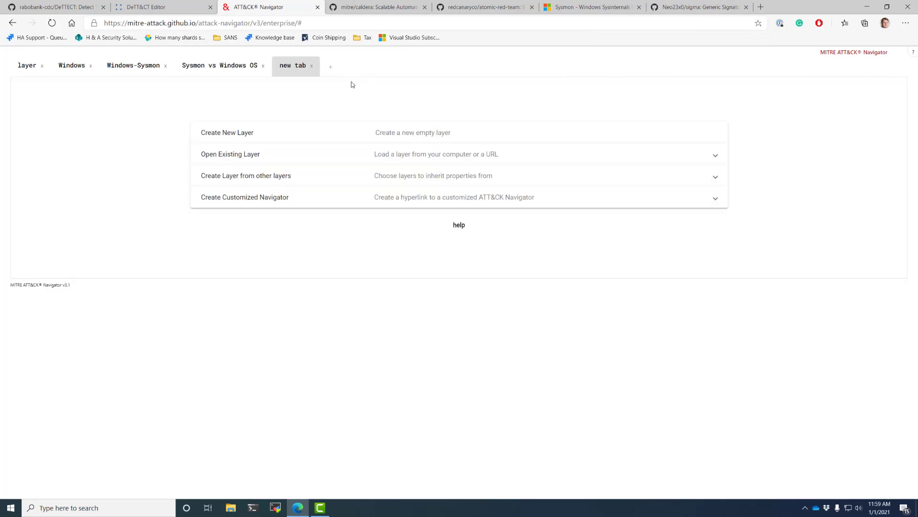
click(233, 156)
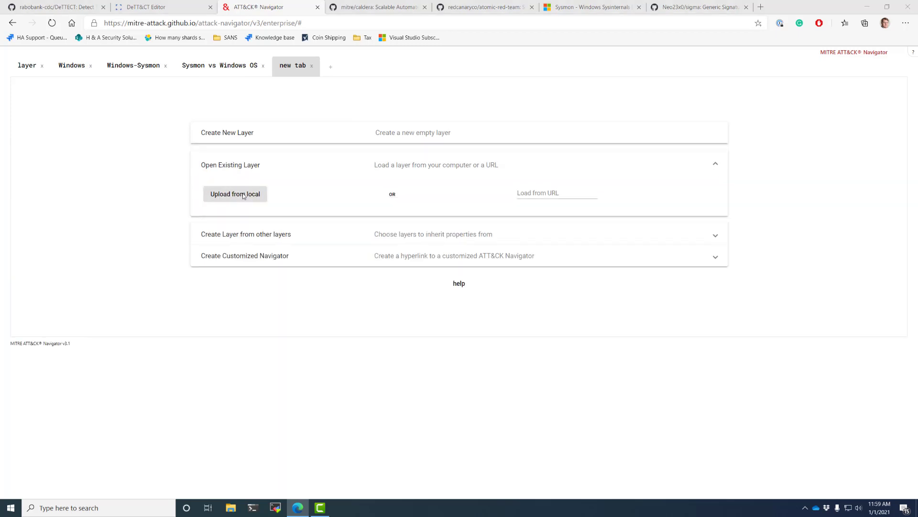
click(243, 195)
double_click(127, 78)
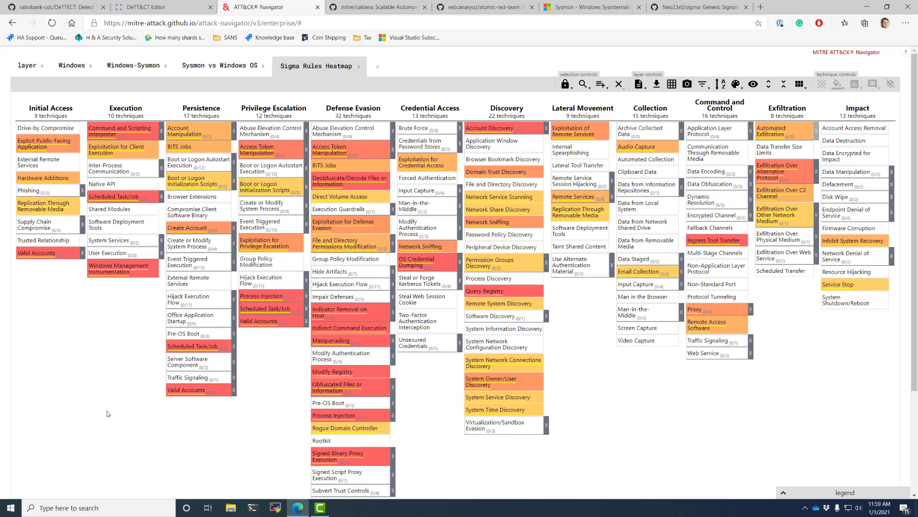
Create a layer from other layers with score expression 'e and not c'.
click(377, 68)
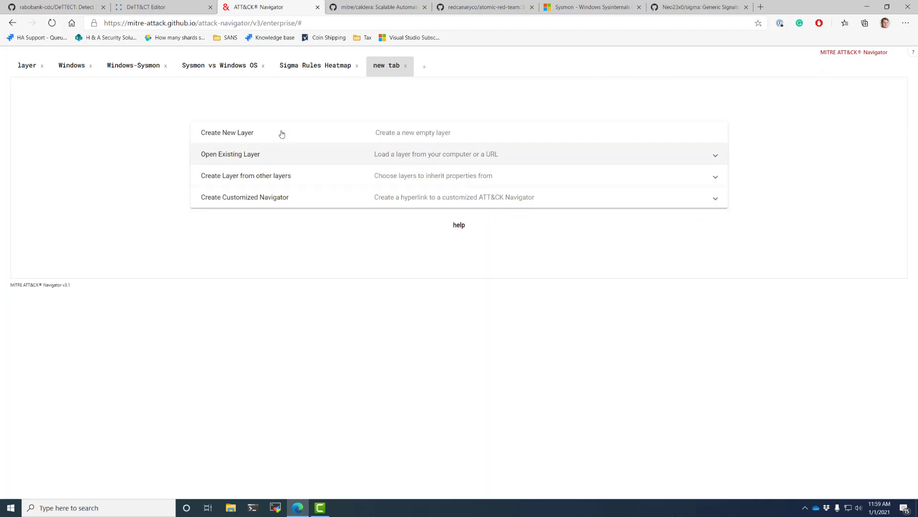
click(237, 178)
drag(244, 215, 196, 212)
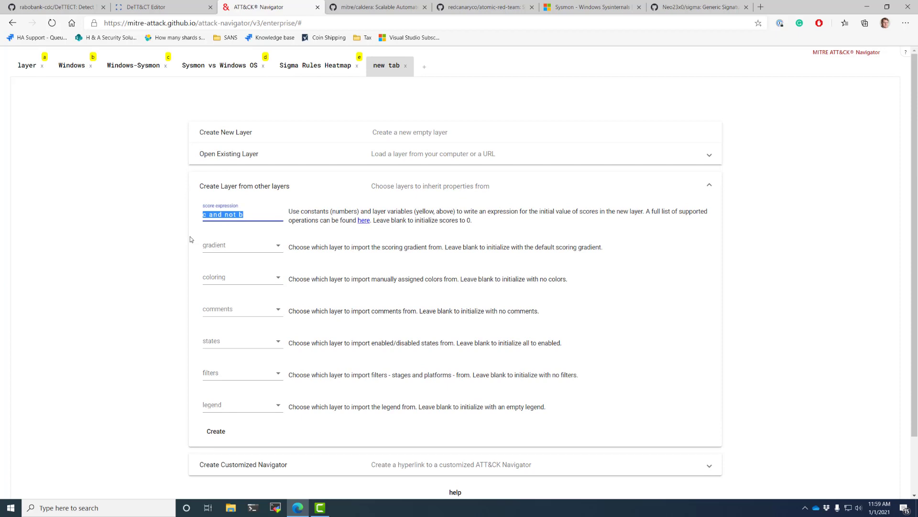
text(e and no)
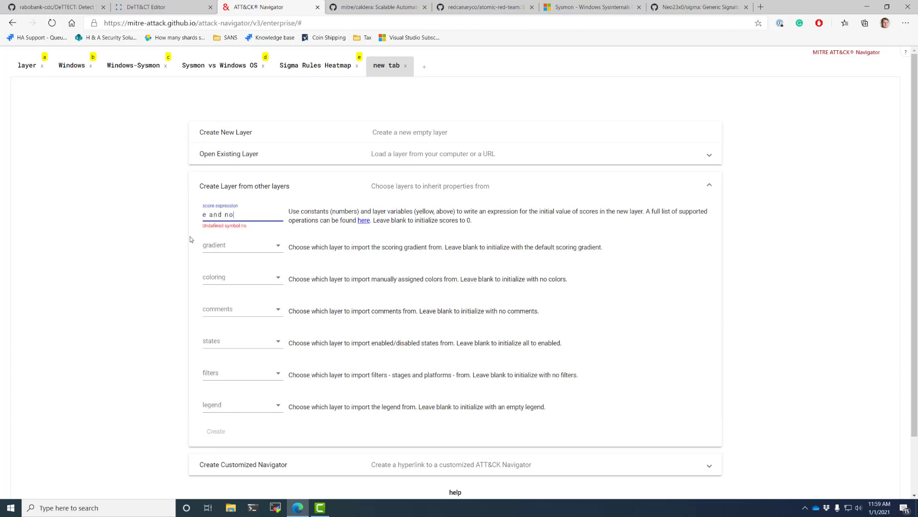
text(t c)
click(216, 431)
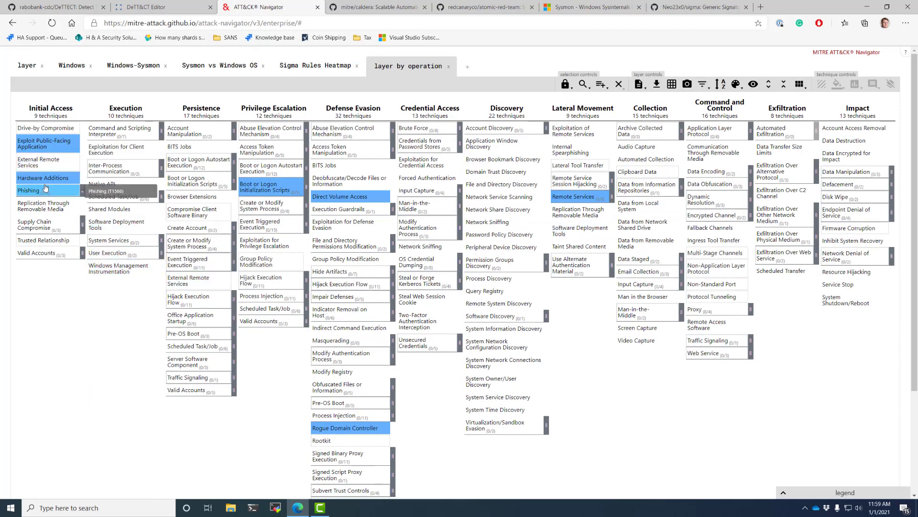
click(134, 65)
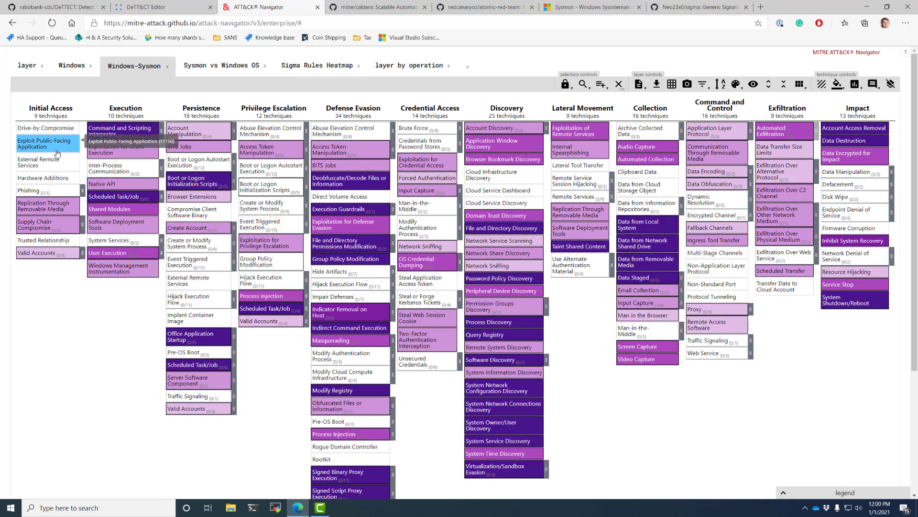
click(403, 71)
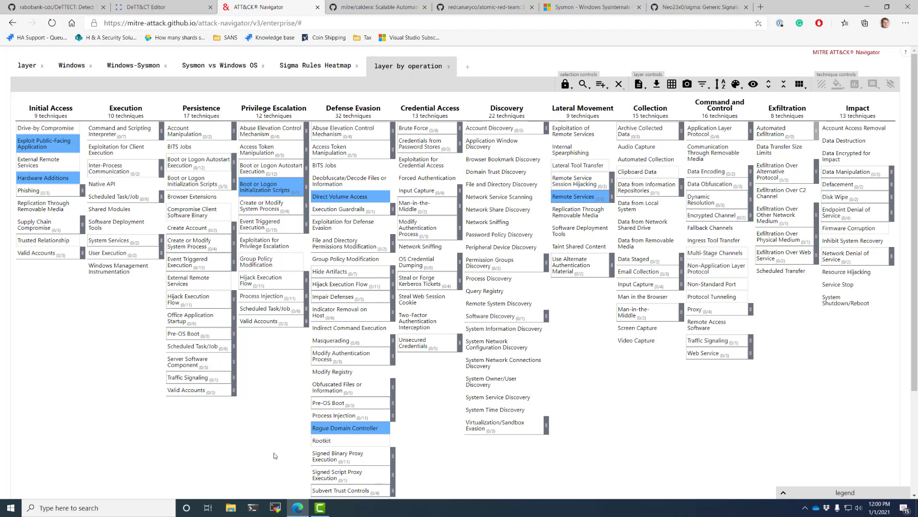
Rename the new layer 'Alerts with no data source'.
click(407, 67)
double_click(425, 66)
key(ctrl+a)
text(Alerts with no dat)
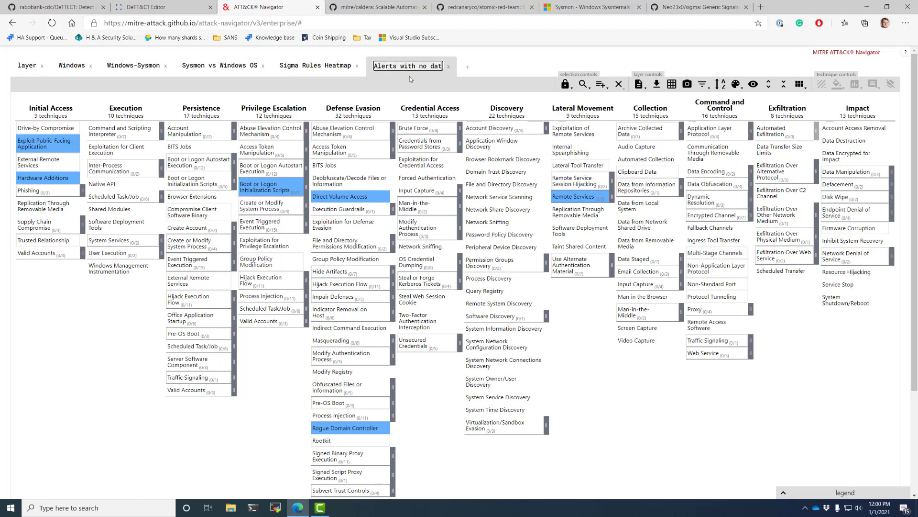
text(a source)
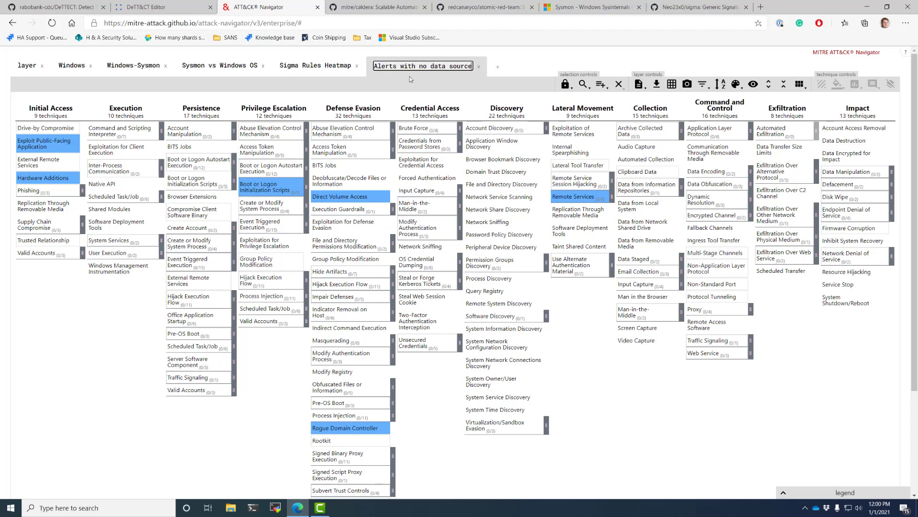
key(Return)
click(501, 70)
click(371, 181)
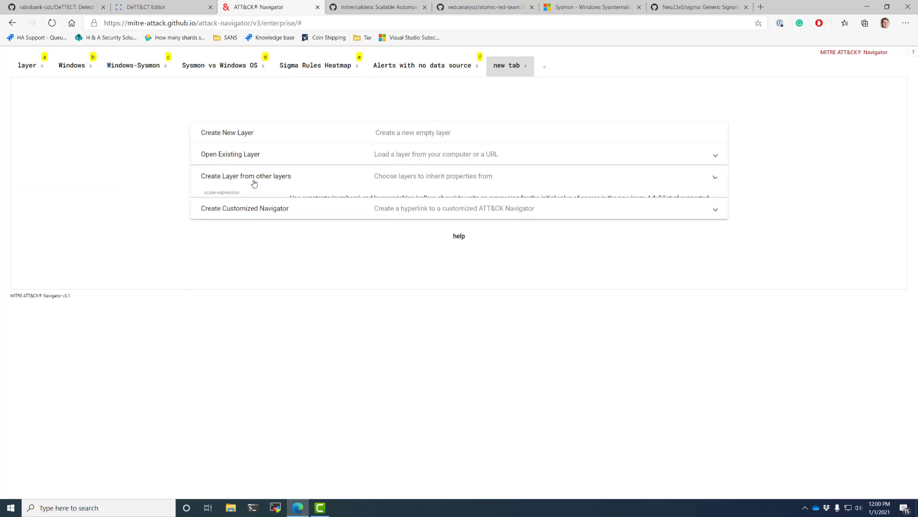
Create a layer from other layers with score expression 'c and not e'.
click(244, 214)
text(e and not c)
drag(249, 213, 203, 214)
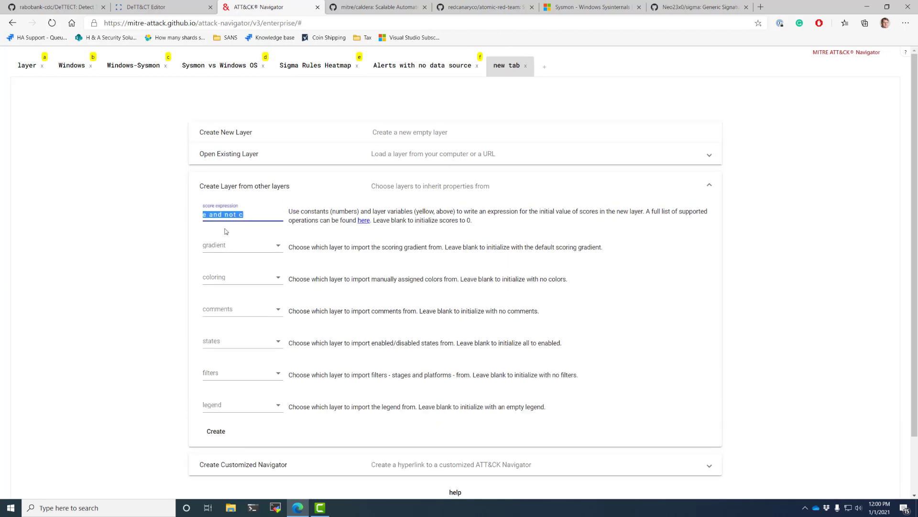
text(c and )
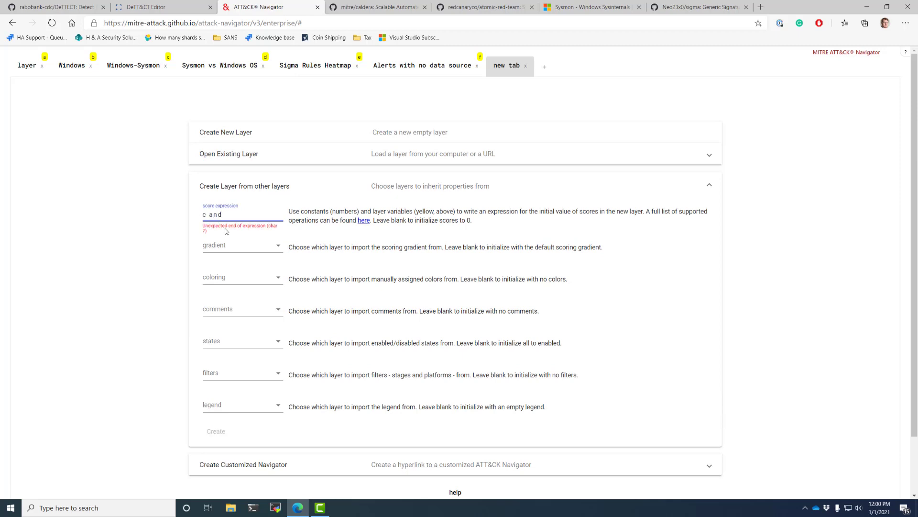
text(not e)
click(217, 432)
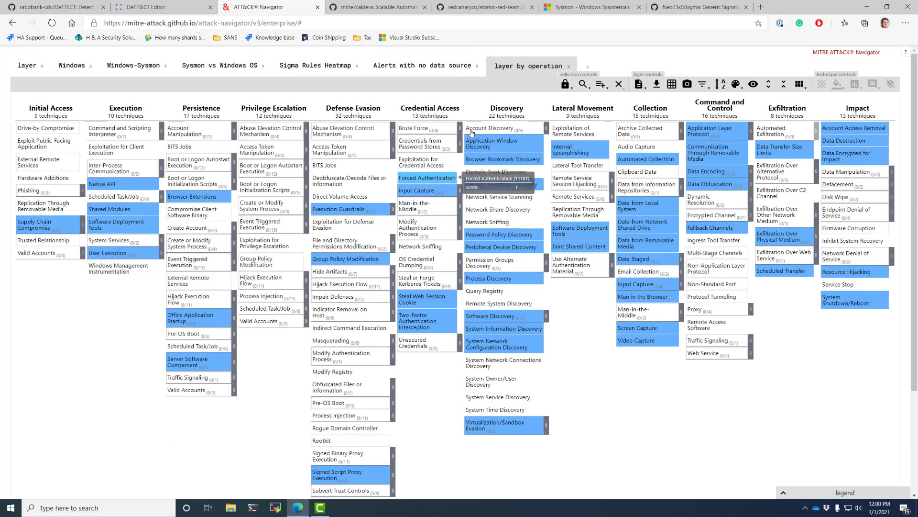
Rename the new layer 'Data but no alert rules'.
double_click(519, 65)
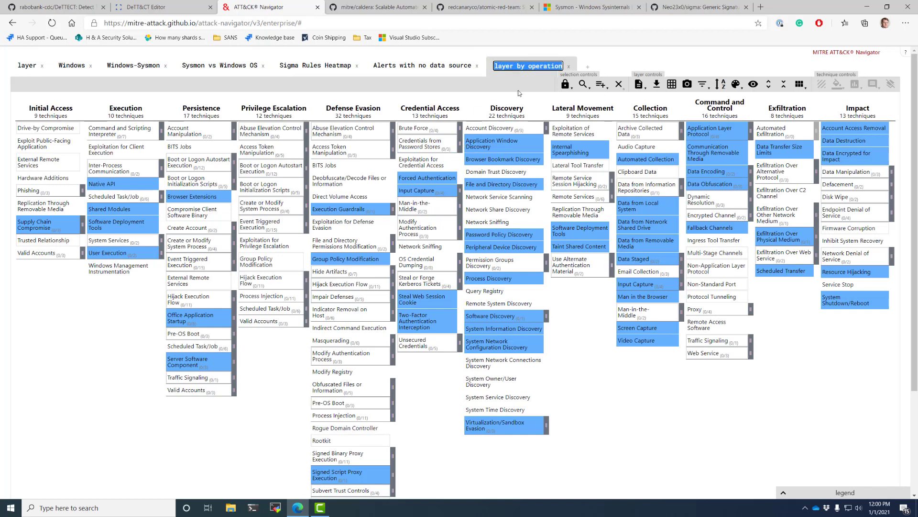
text(Data b)
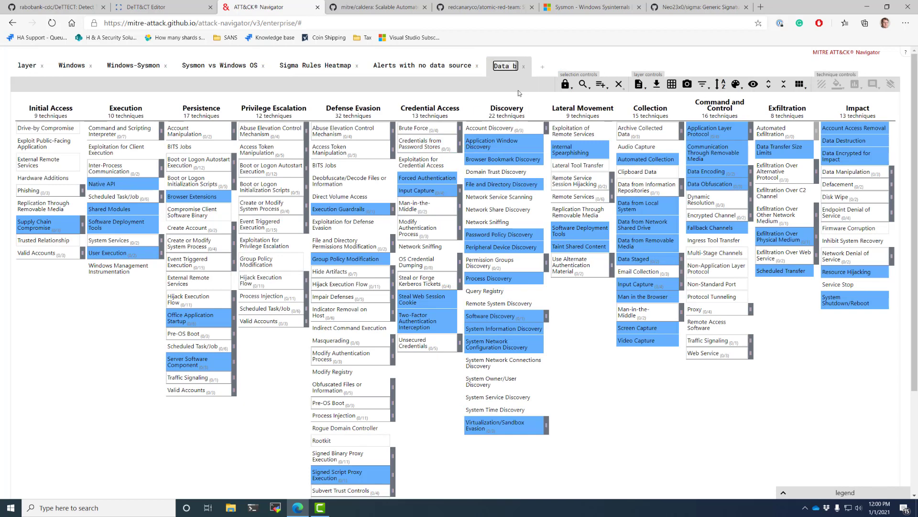
text(ut no alert rules)
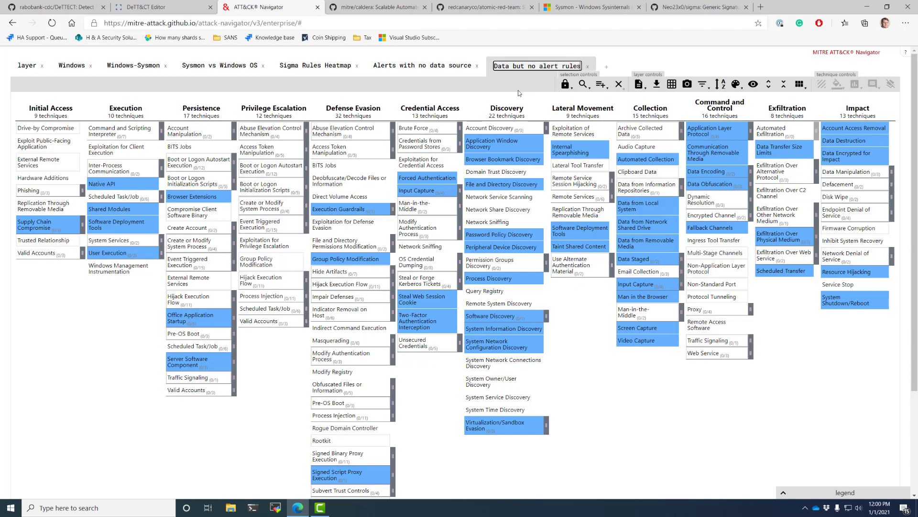
click(671, 61)
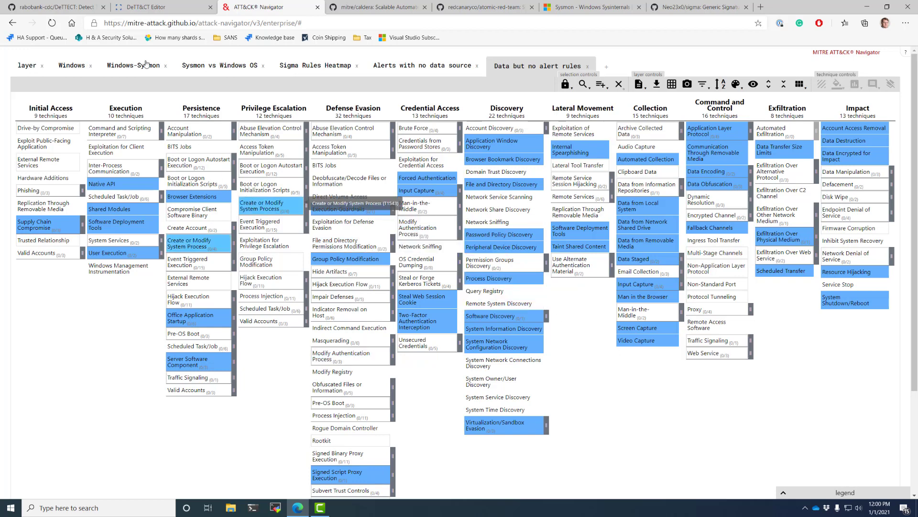
click(689, 7)
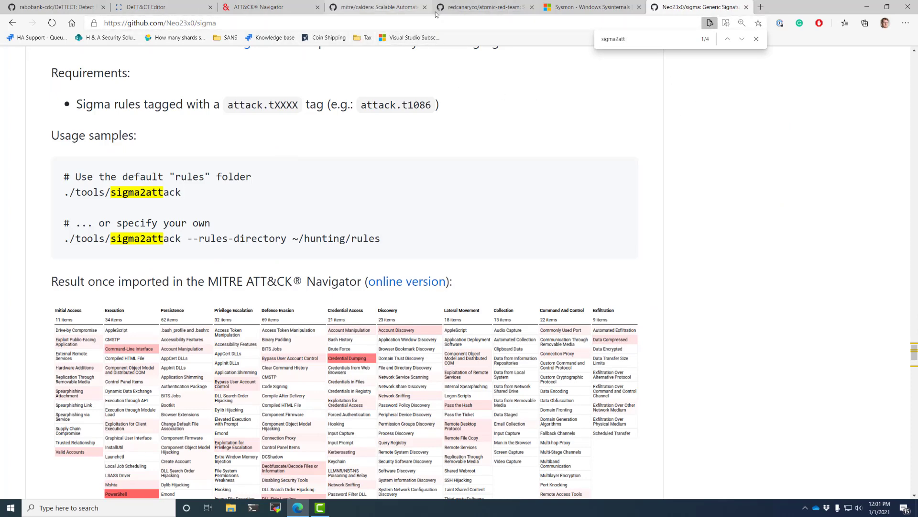
click(258, 7)
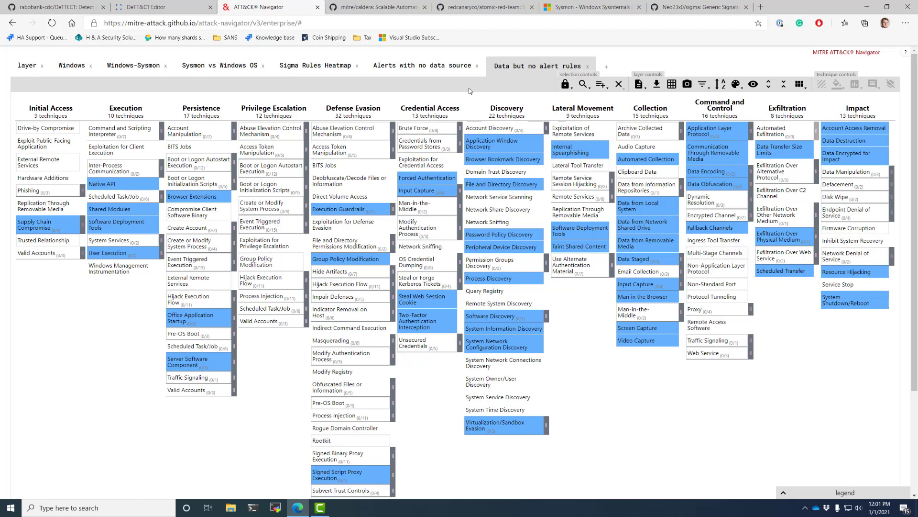
Create a new blank layer and colour its Brute Force technique green.
click(606, 69)
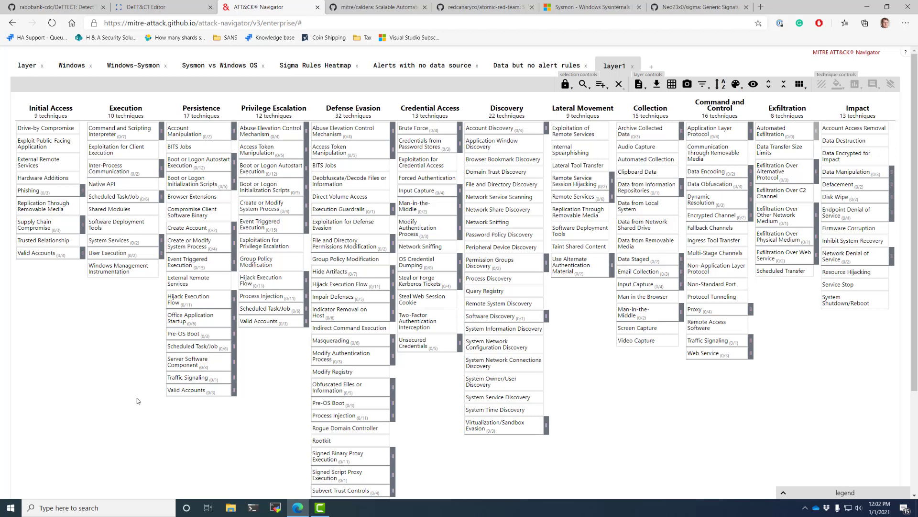
click(434, 130)
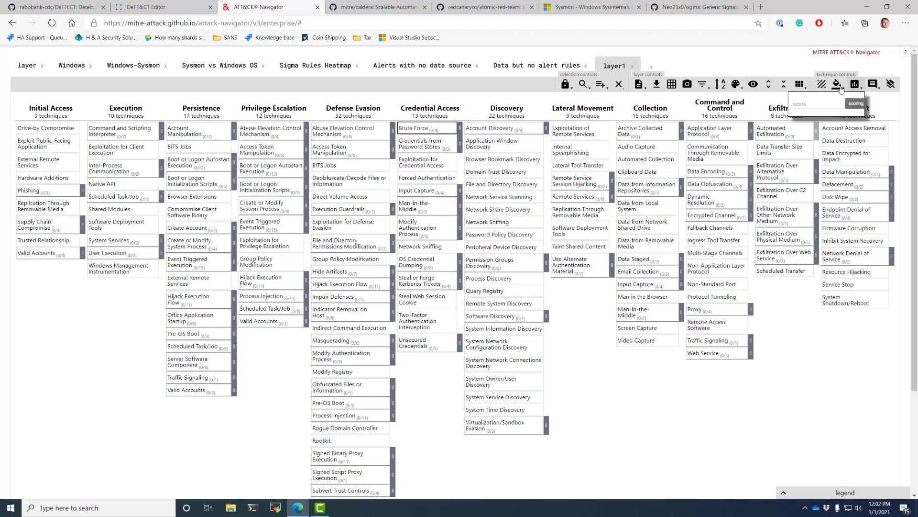
click(837, 85)
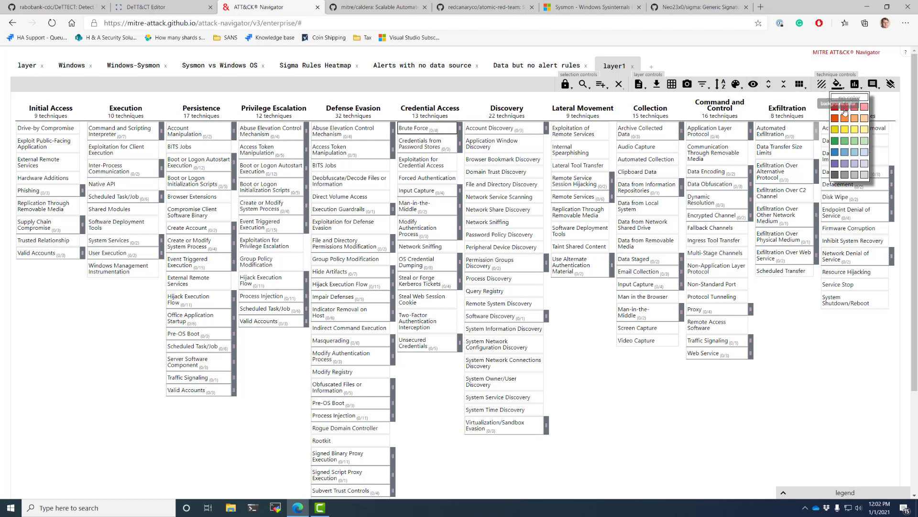
click(835, 142)
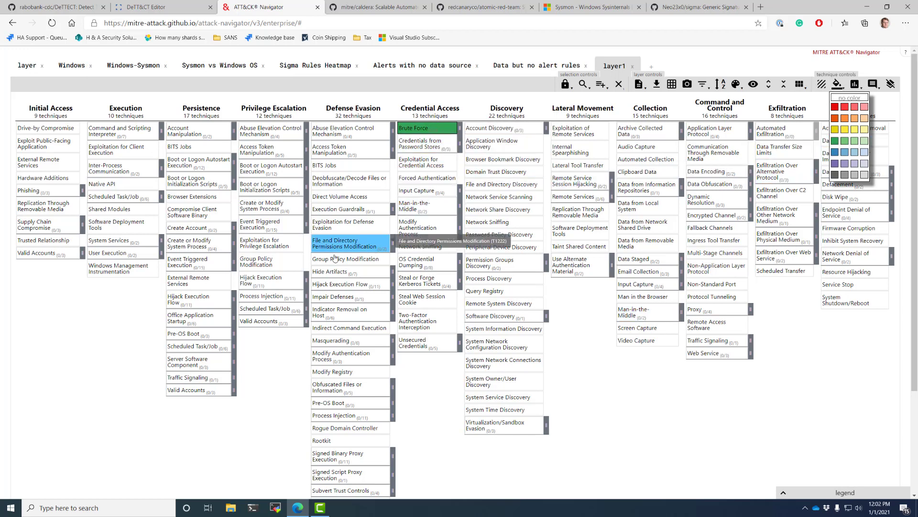
click(150, 11)
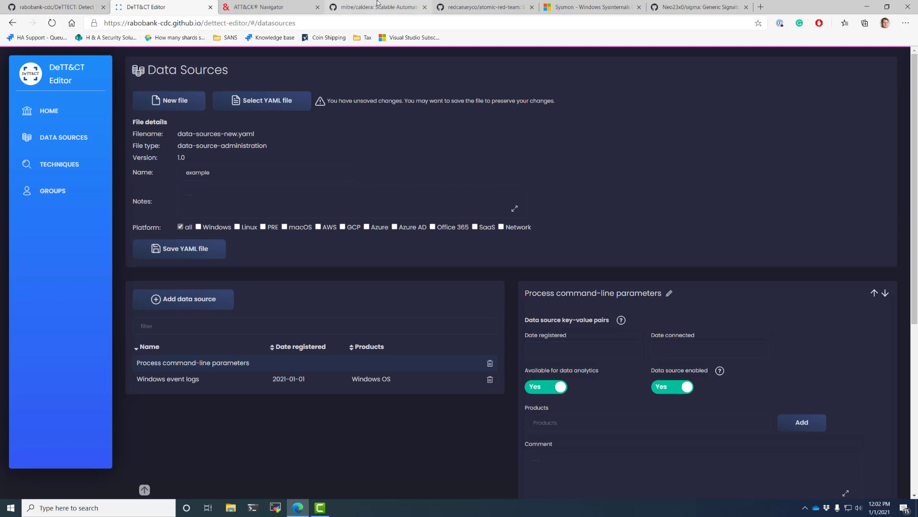
click(249, 7)
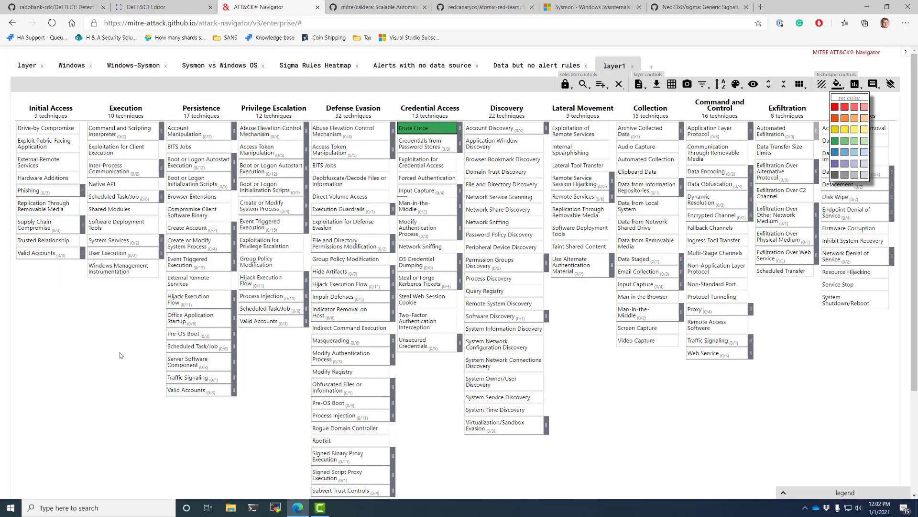
Colour Scheduled Task/Job yellow, then select all annotated techniques.
click(113, 200)
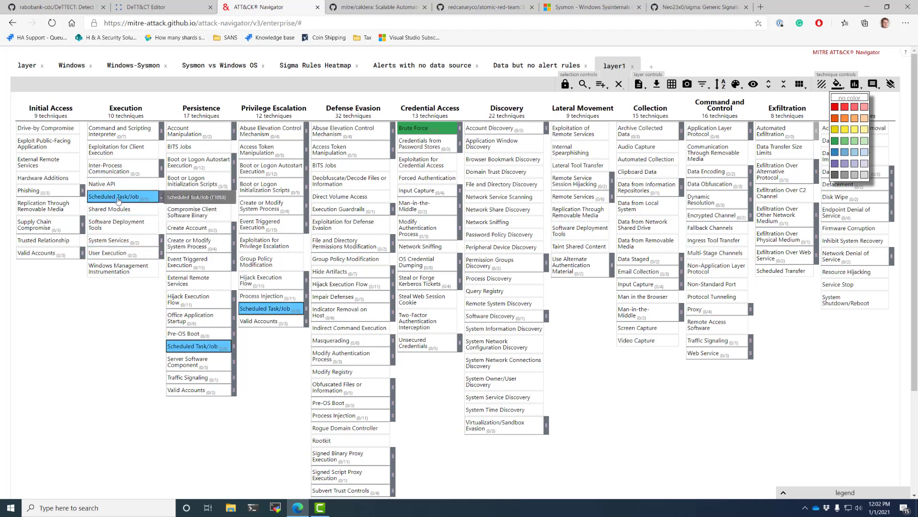
click(845, 130)
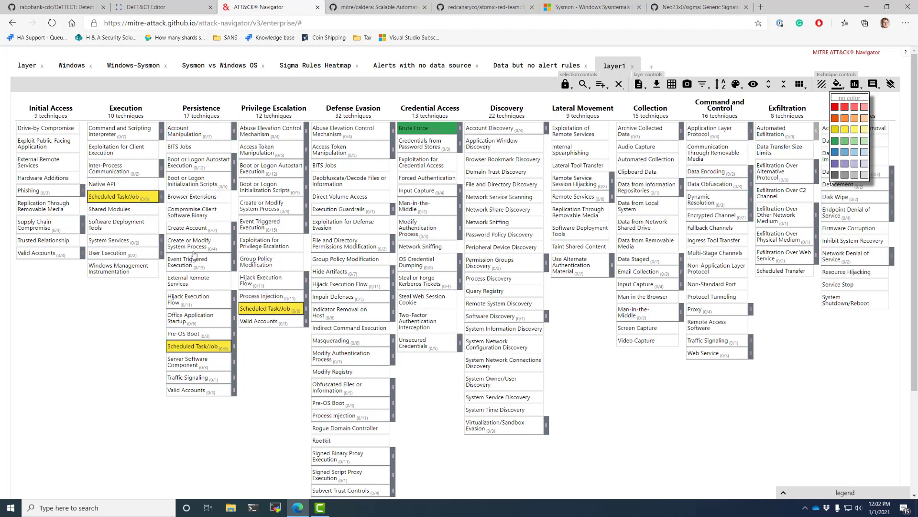
right_click(130, 201)
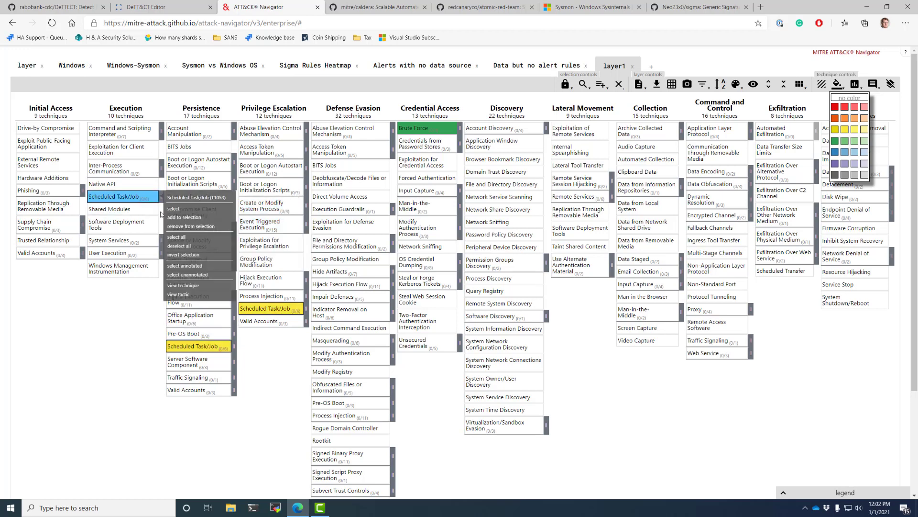
click(185, 266)
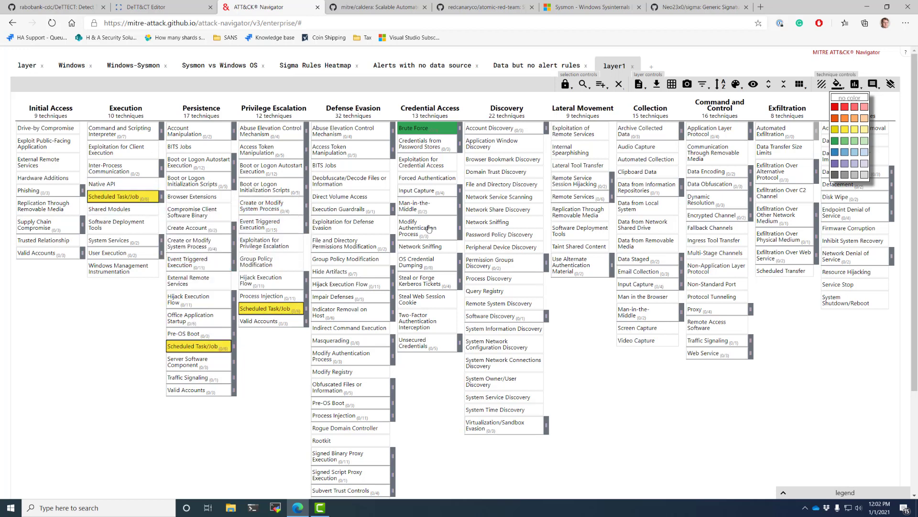
Give the selected techniques a score of 1, then 3, and close the layer1 tab.
click(854, 85)
text(1)
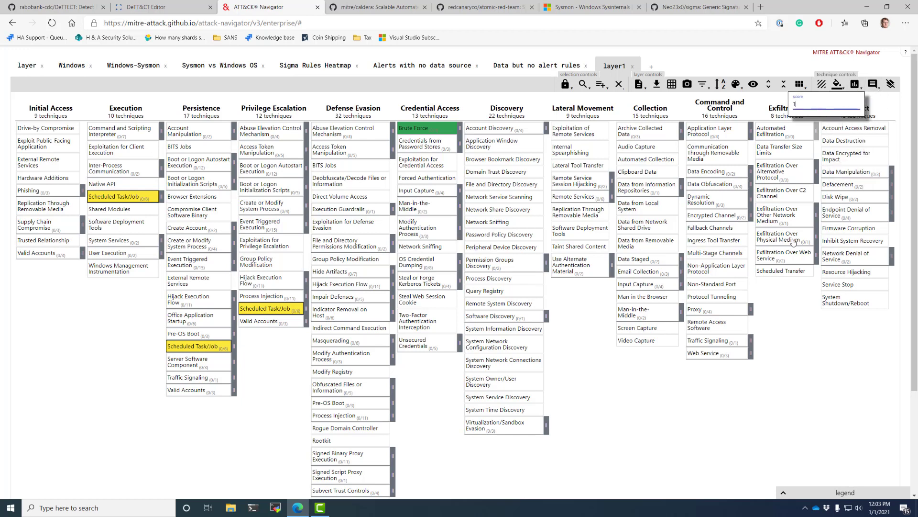
click(747, 414)
click(414, 128)
click(814, 103)
text(3)
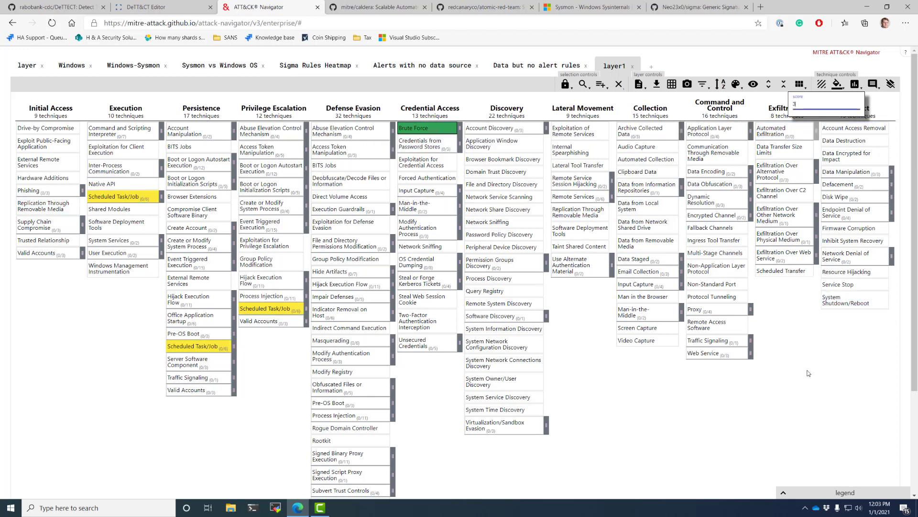
click(804, 368)
click(634, 67)
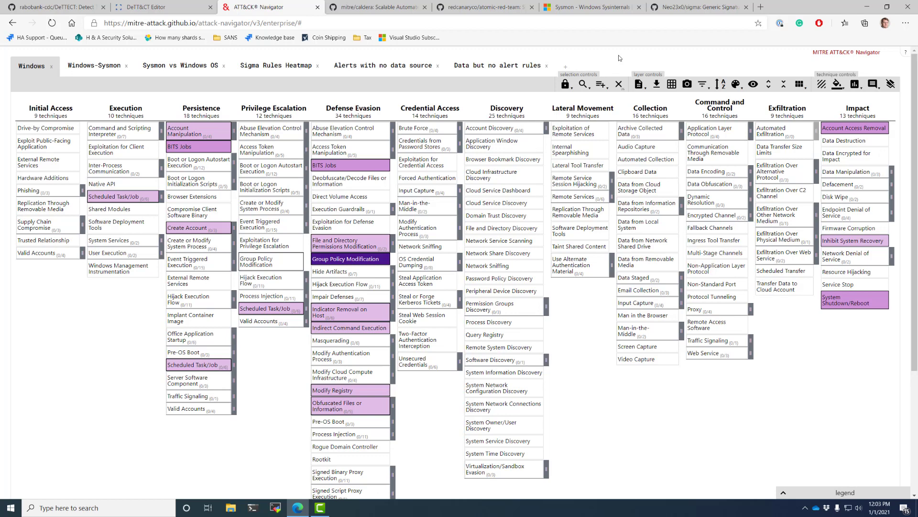
Search Google for 'mitre attack', then search attack.mitre.org for 'healthcare'.
key(ctrl+t)
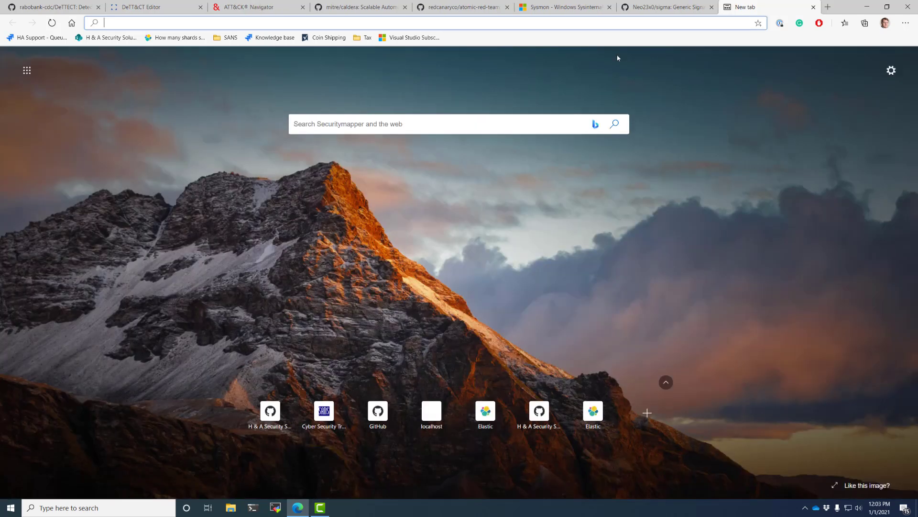
text(mitre attack)
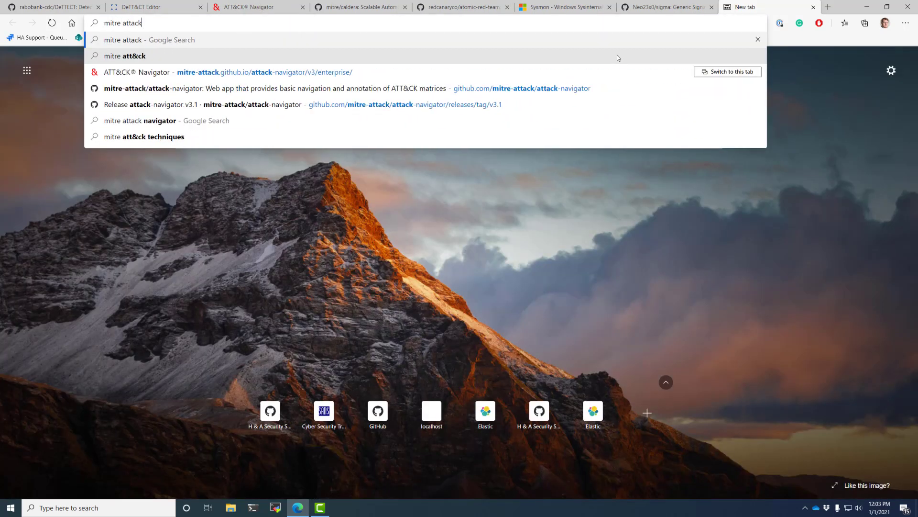
key(Return)
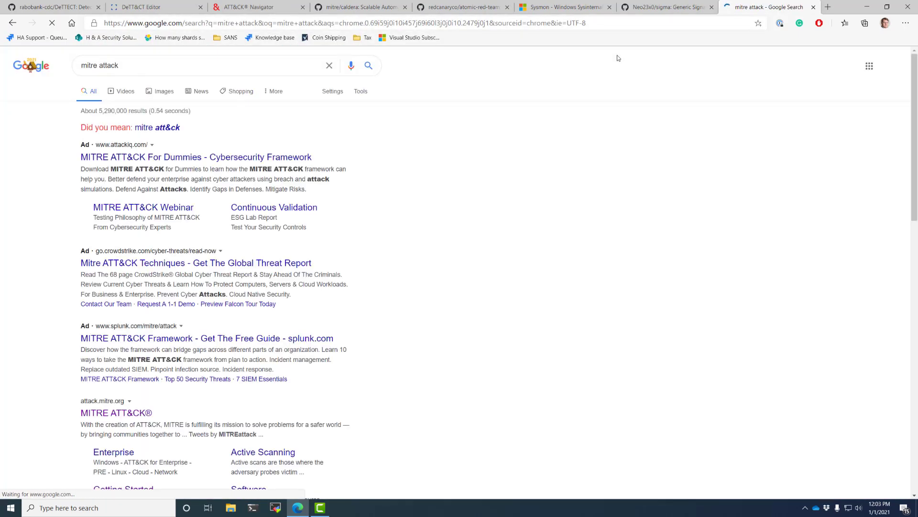
click(129, 412)
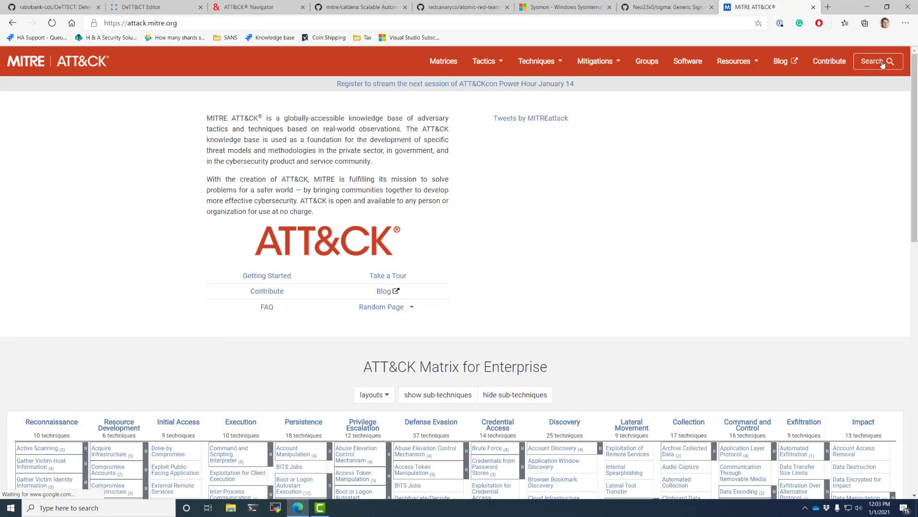
click(869, 67)
text(healthcare)
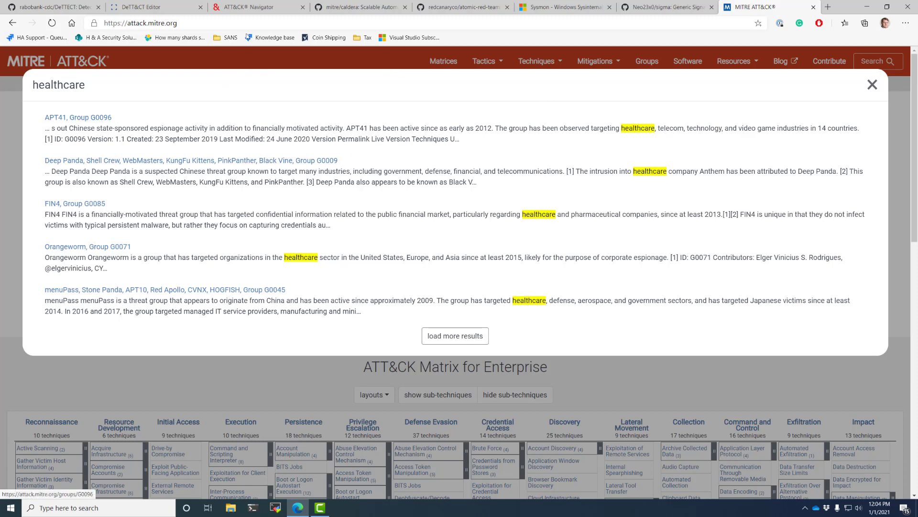
click(258, 7)
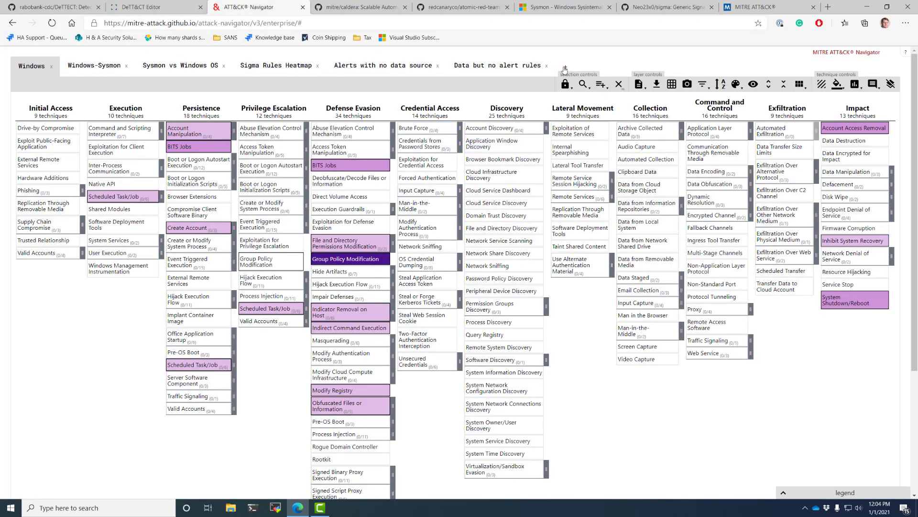
Create a new layer named 'APT41'.
click(565, 70)
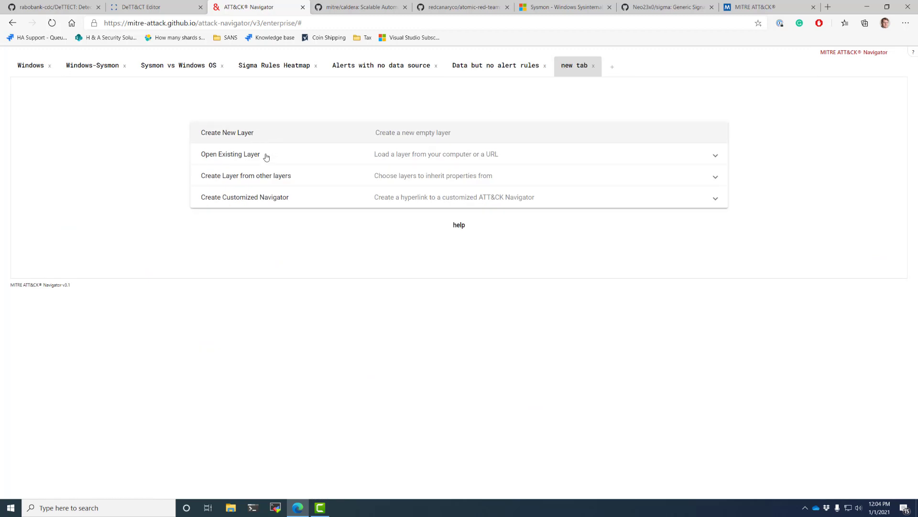
click(570, 70)
text(APT41)
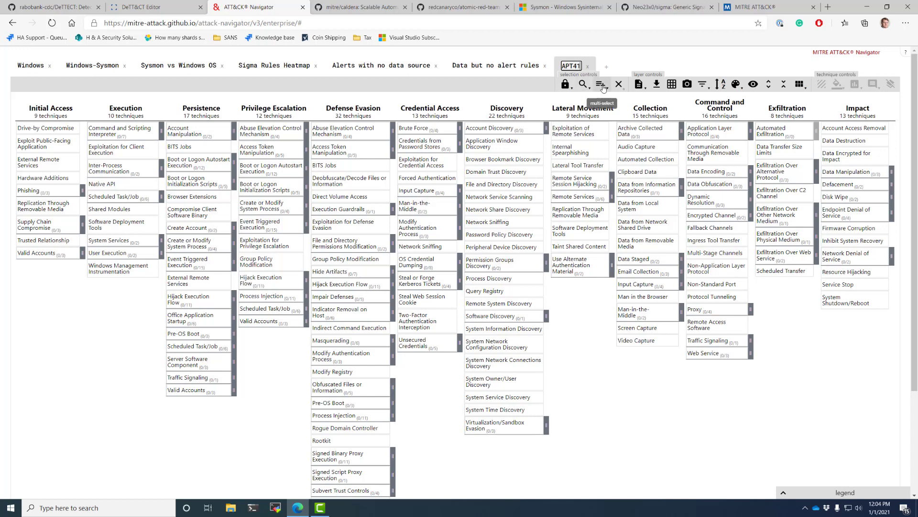
Select all of APT41's techniques from the threat group list.
click(601, 85)
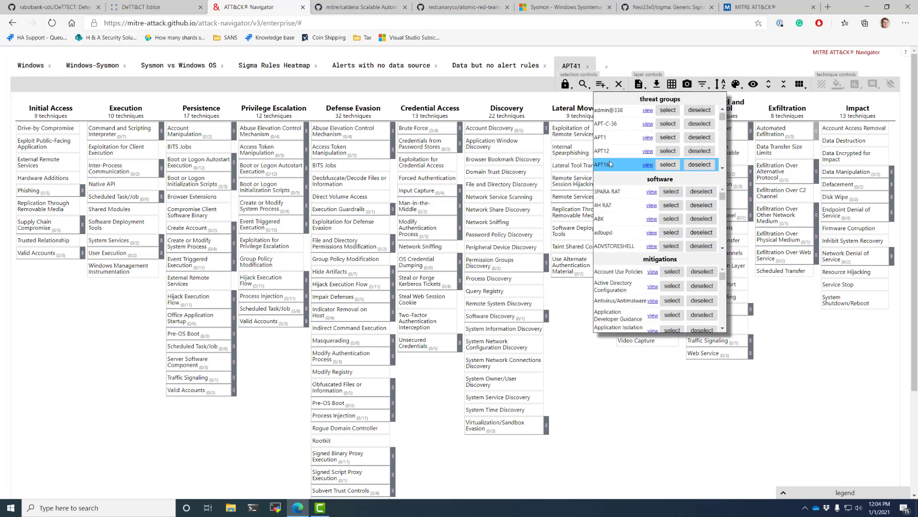
scroll(610, 164, down, 4)
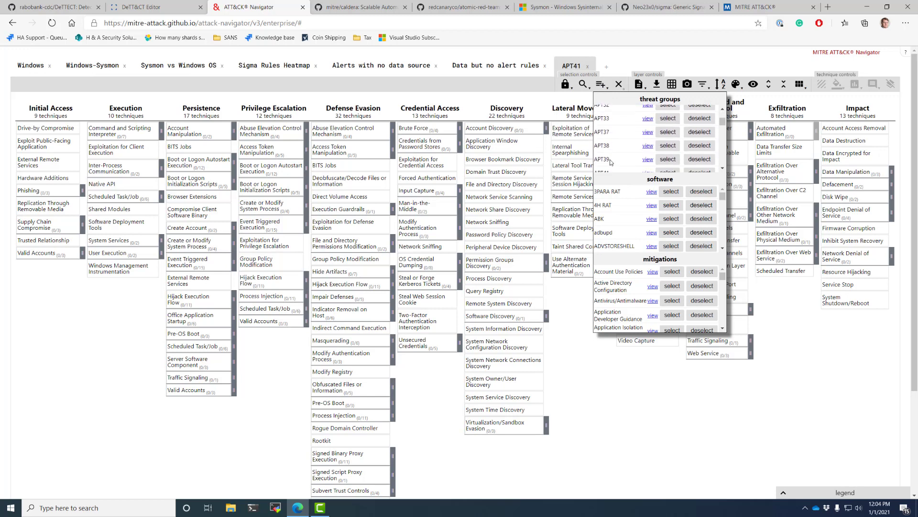
scroll(610, 162, down, 2)
click(668, 152)
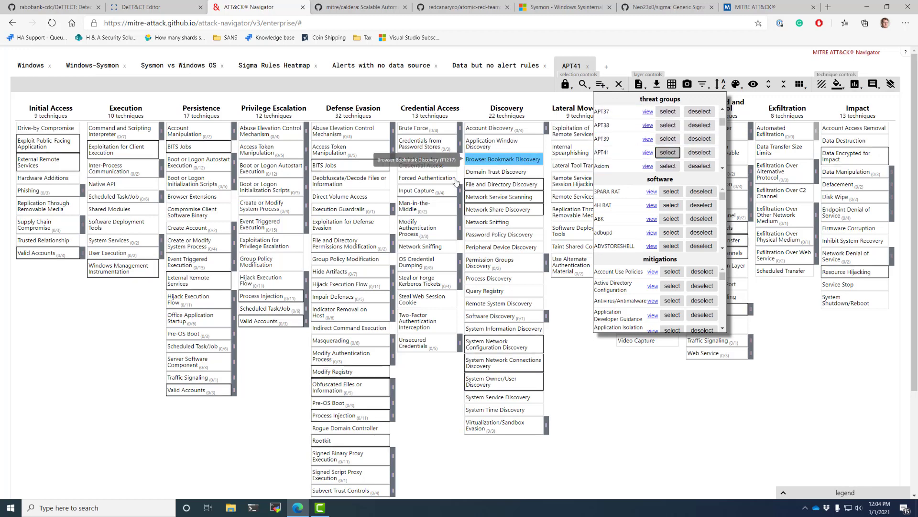
right_click(417, 227)
click(430, 234)
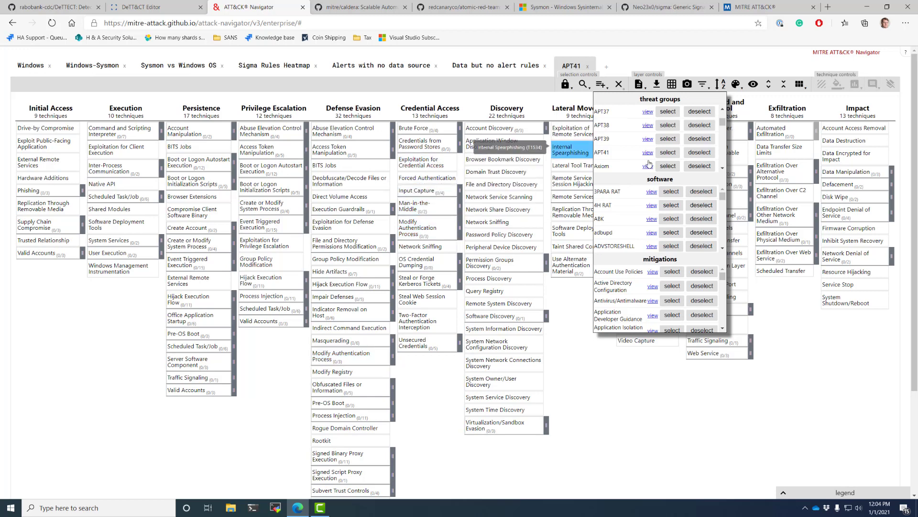
click(668, 152)
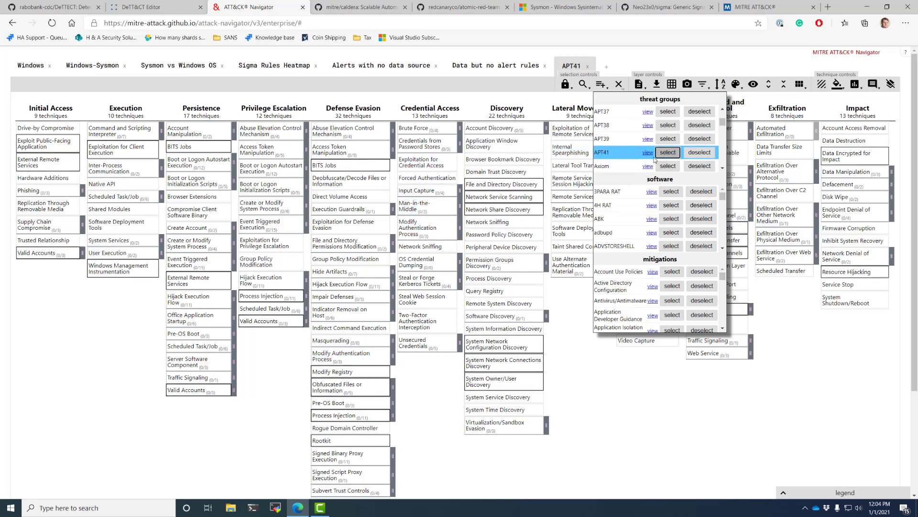
Fill the selected APT41 techniques red and give them a score of 1.
click(837, 85)
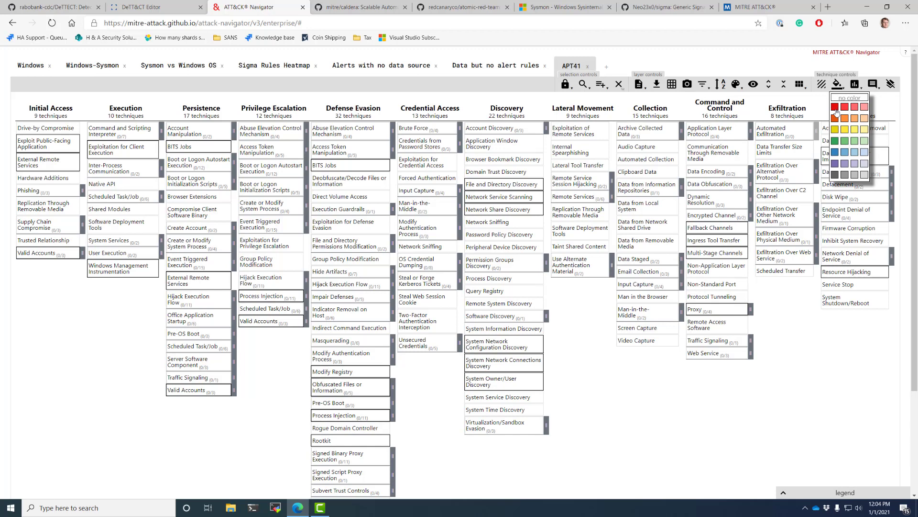
click(835, 107)
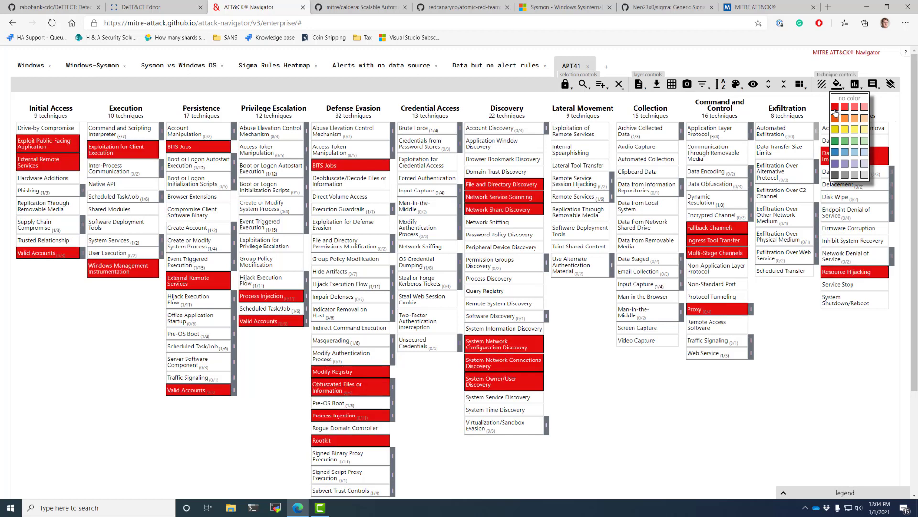
click(856, 85)
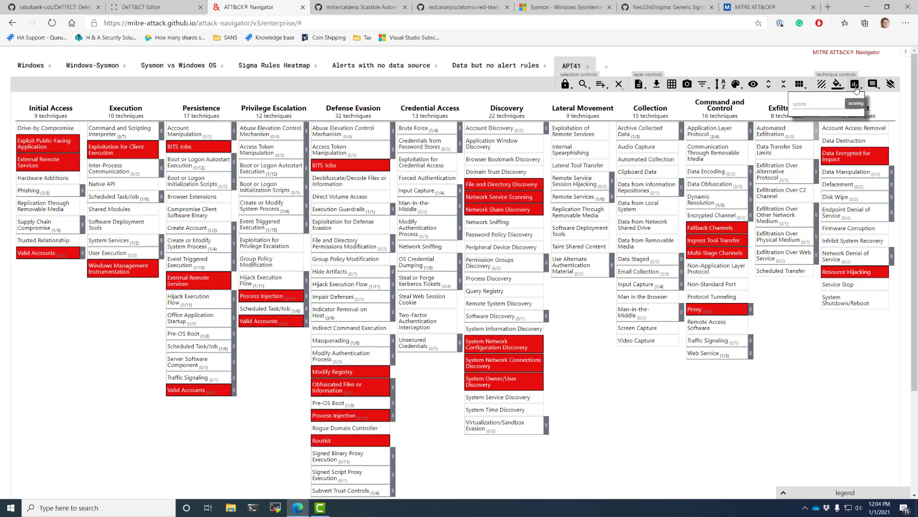
text(1)
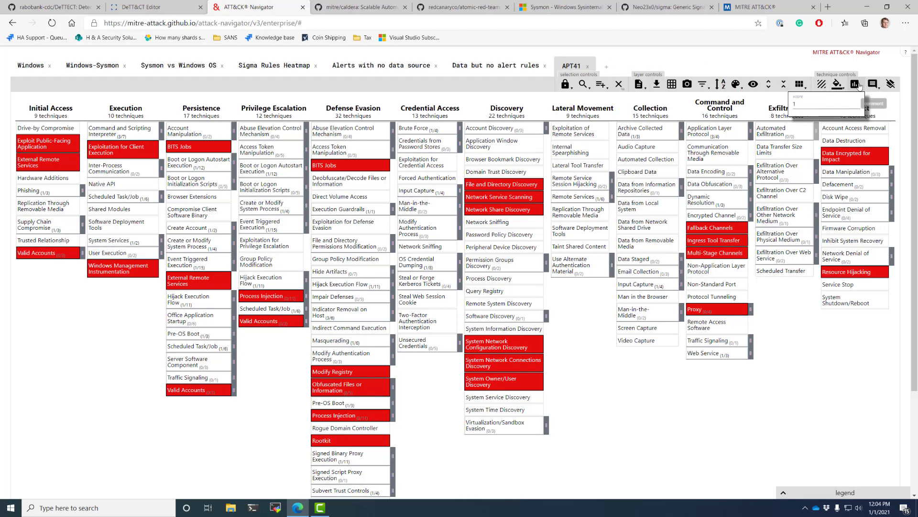
Create a new empty layer and name it DeepPanda.
click(606, 68)
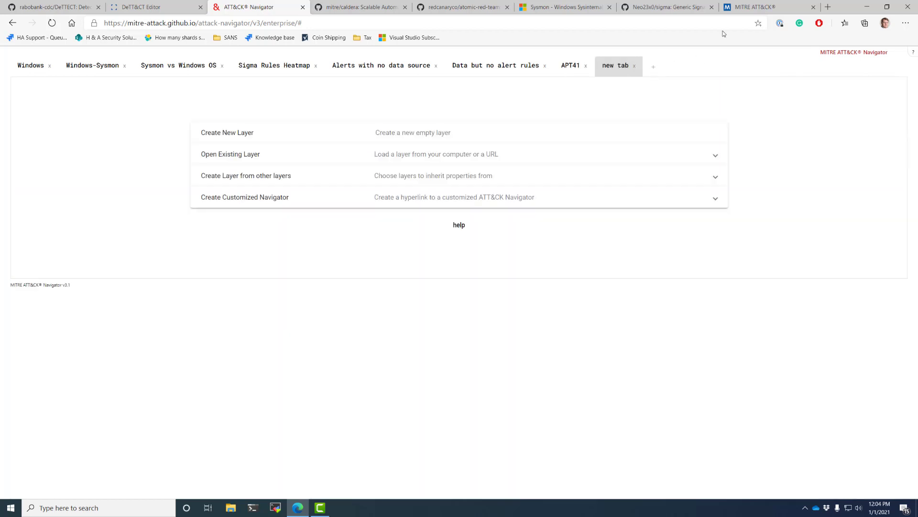
click(763, 10)
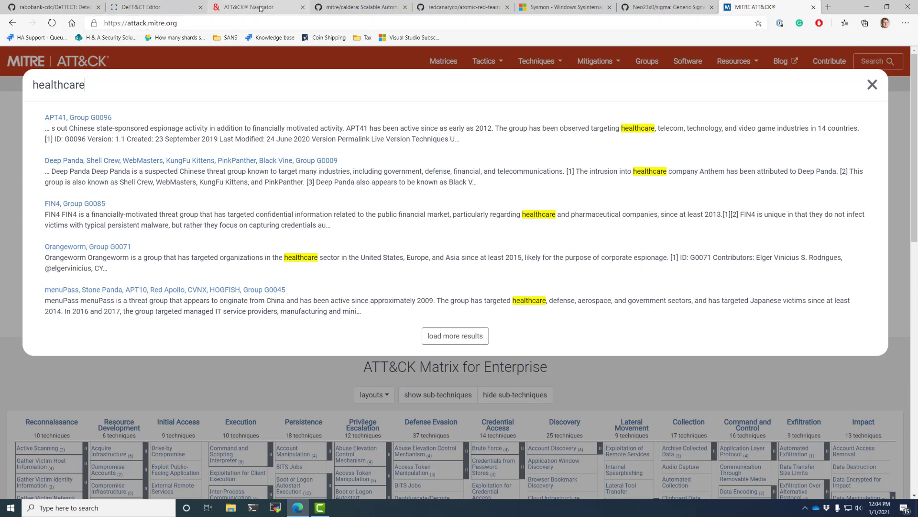
click(260, 8)
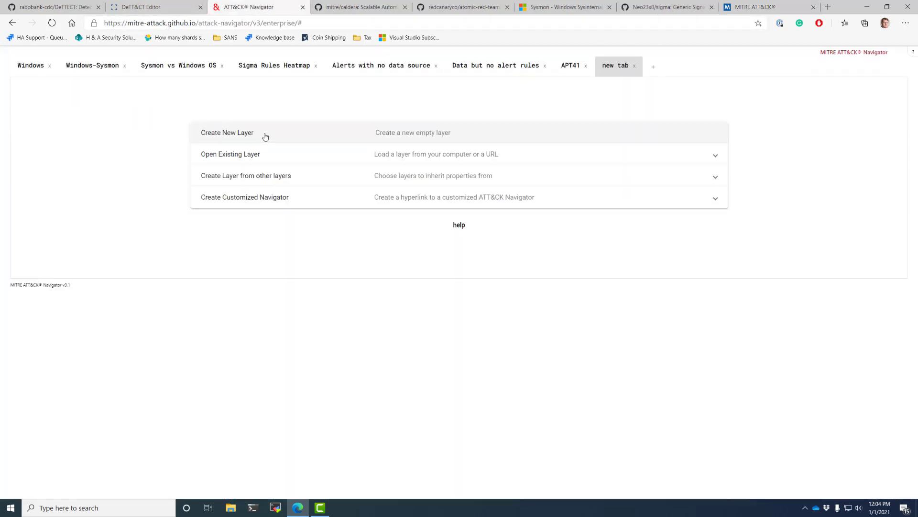
click(407, 133)
click(613, 65)
text(DeepPanda)
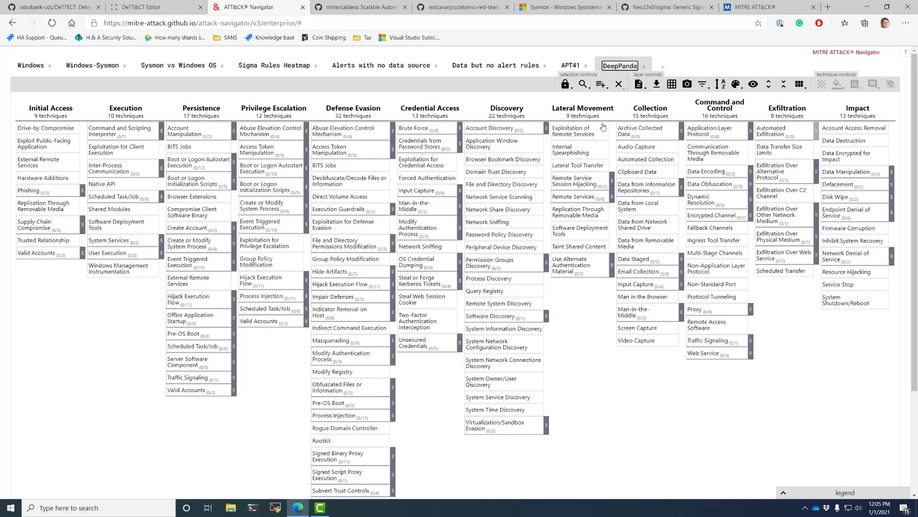
key(Return)
Select all of Deep Panda's techniques, fill them red, and start giving them a score.
click(600, 84)
scroll(613, 143, down, 3)
scroll(614, 161, down, 8)
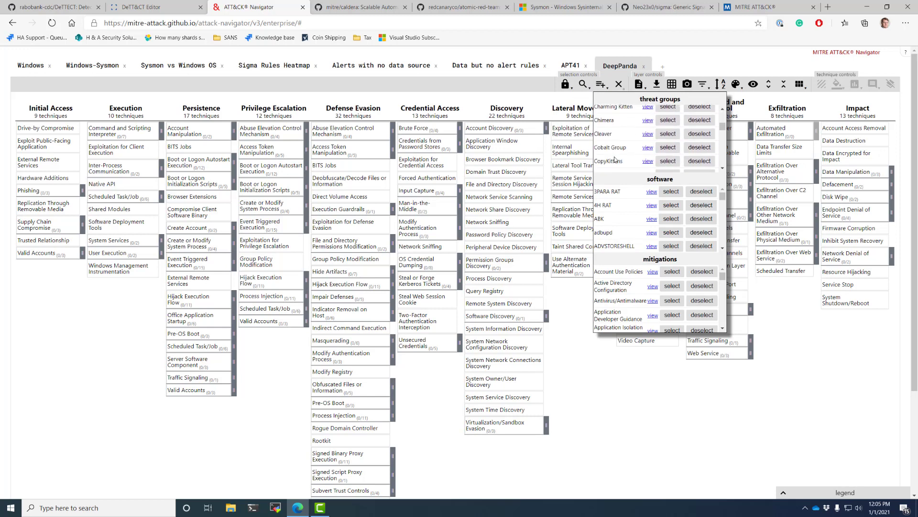
scroll(622, 144, up, 1)
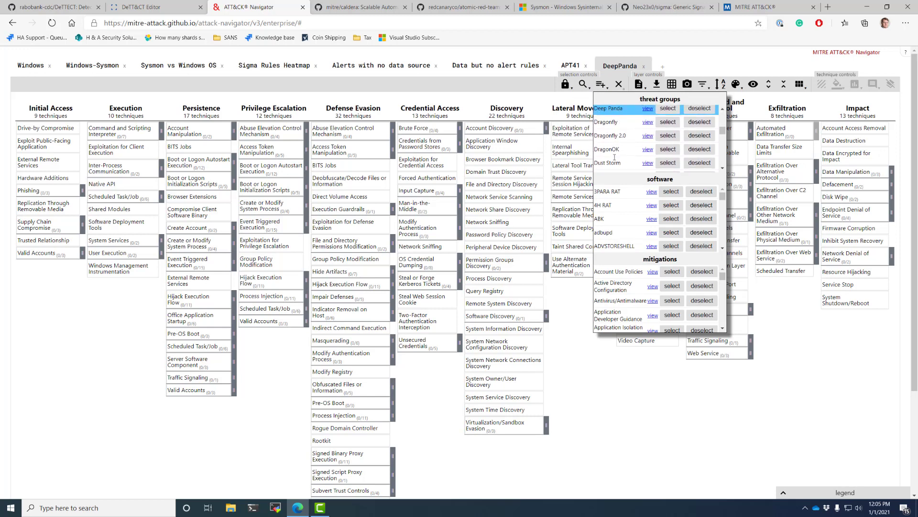
click(667, 128)
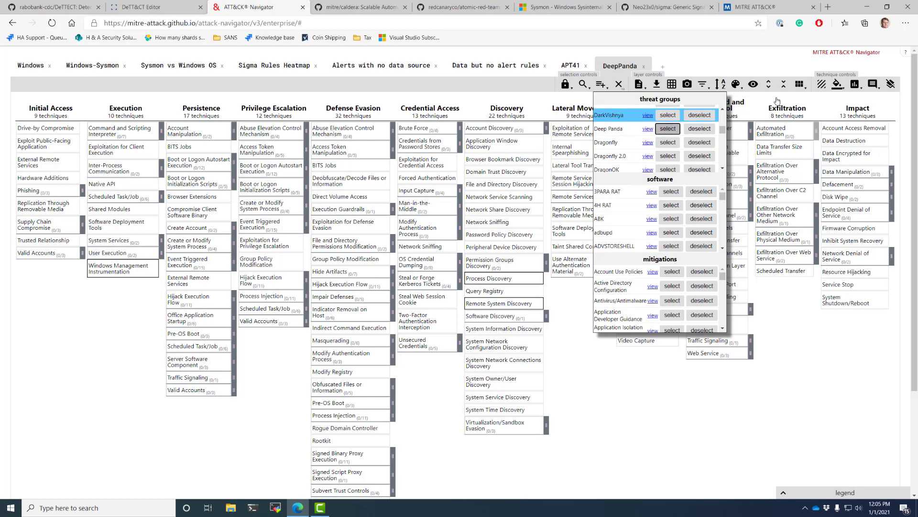
click(837, 84)
click(834, 107)
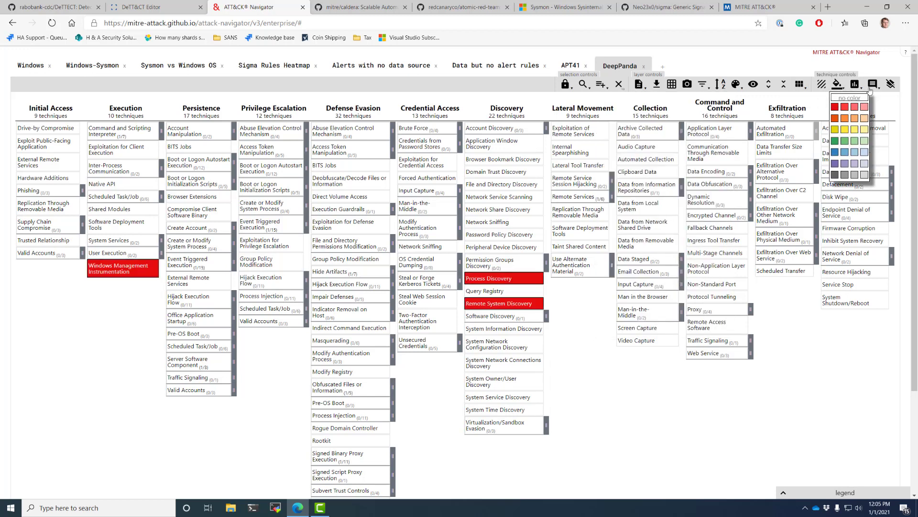
click(861, 88)
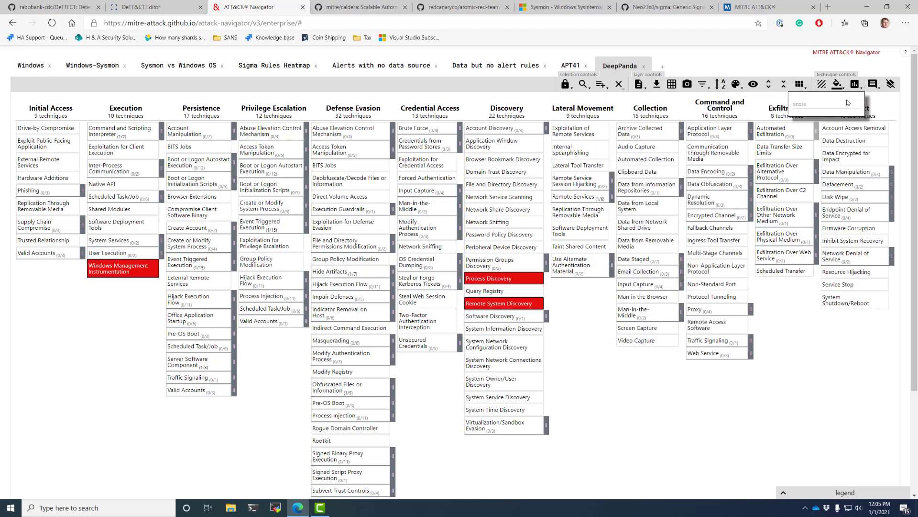
click(813, 105)
Finish scoring DeepPanda's techniques 1, then create a new layer named FIN4.
text(1)
click(663, 68)
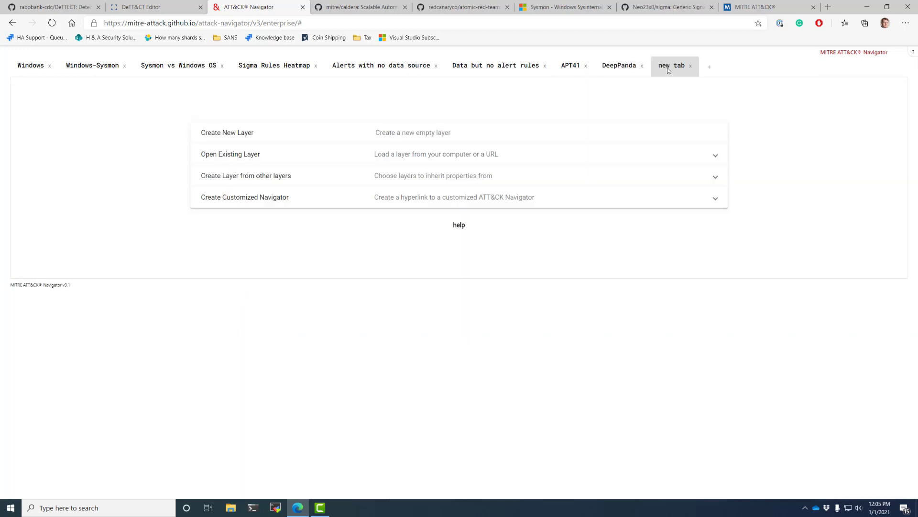
key(Return)
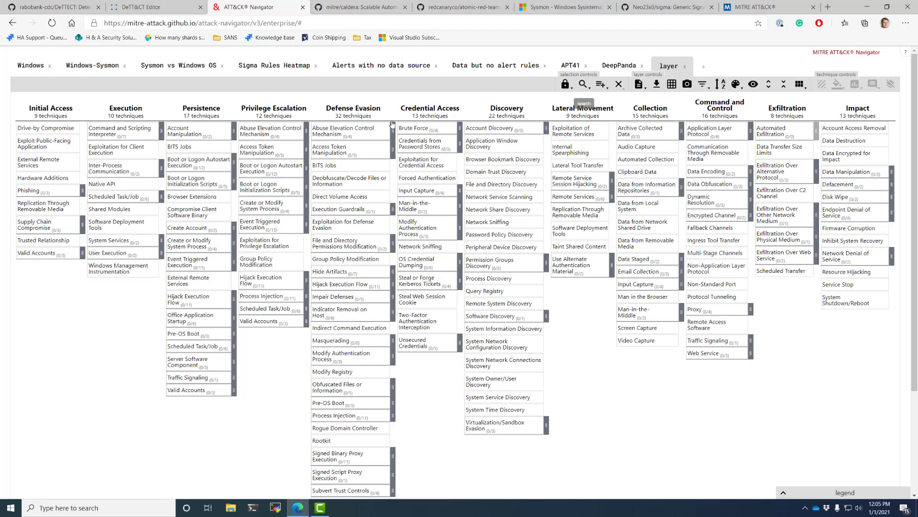
double_click(669, 66)
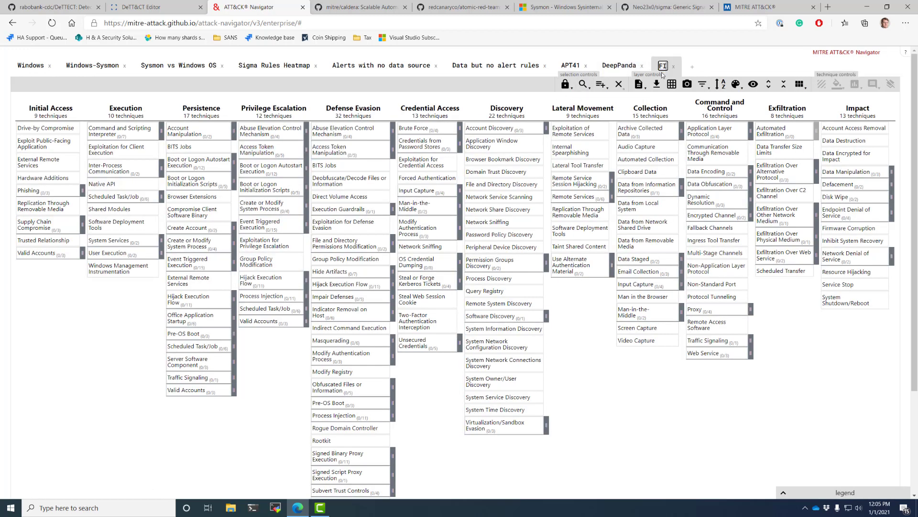
text(N4)
Select FIN4's Valid Accounts techniques, colour them red and score them 1.
click(600, 84)
scroll(622, 139, down, 3)
scroll(623, 145, down, 8)
scroll(623, 134, up, 2)
click(668, 118)
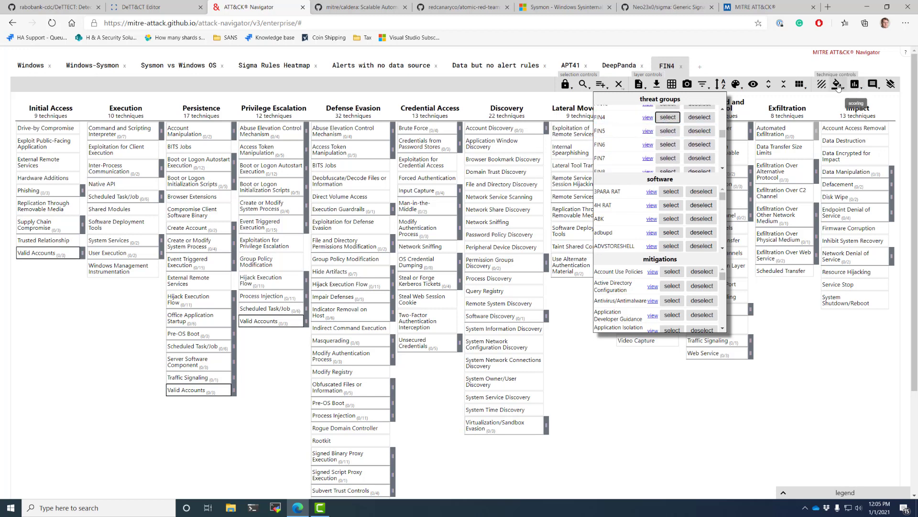
click(837, 85)
click(835, 106)
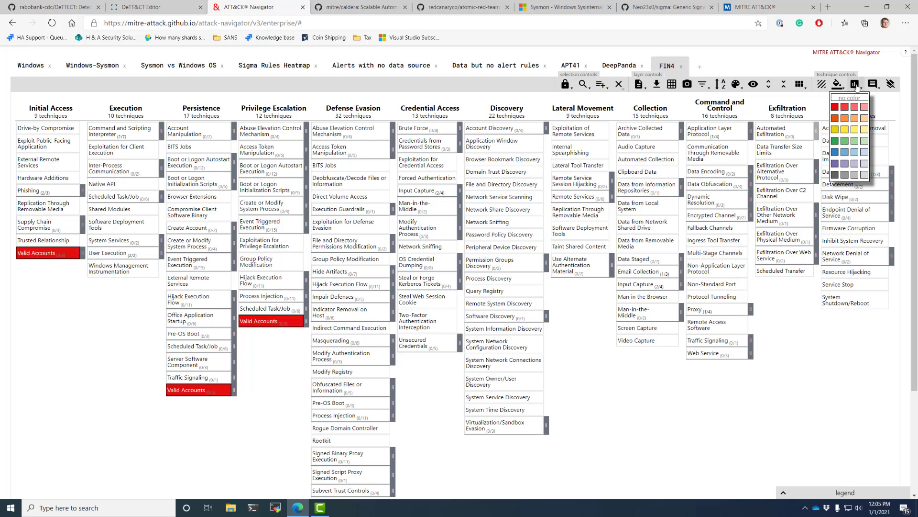
click(855, 84)
text(1)
click(772, 69)
Build a new layer from other layers using the score expression 'g + h + i'.
click(701, 69)
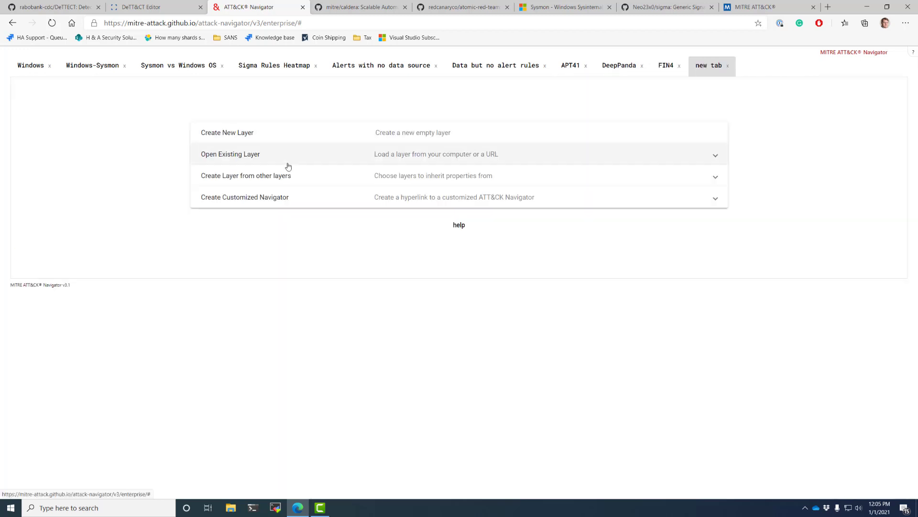
click(256, 186)
triple_click(251, 214)
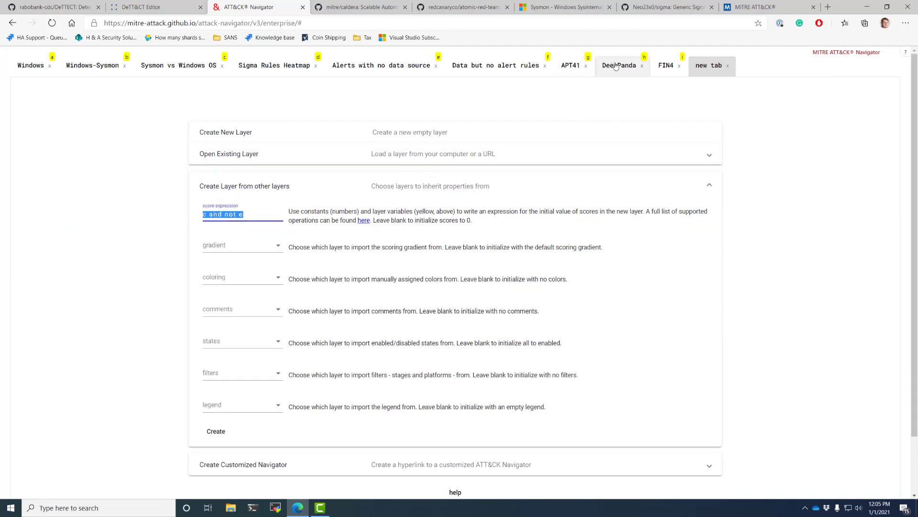
text(g + h + i)
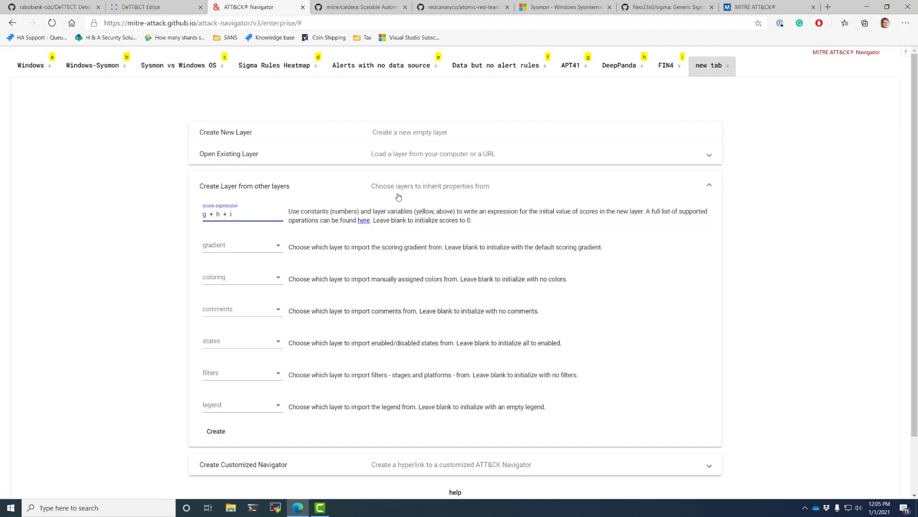
click(208, 439)
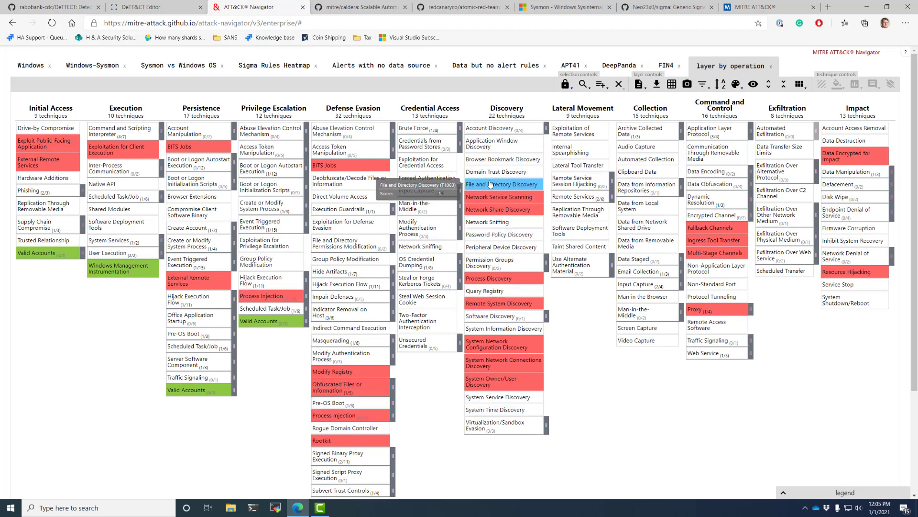
Set the score gradient to yellow, orange and red with high value 3, then view healthcare search results.
click(736, 85)
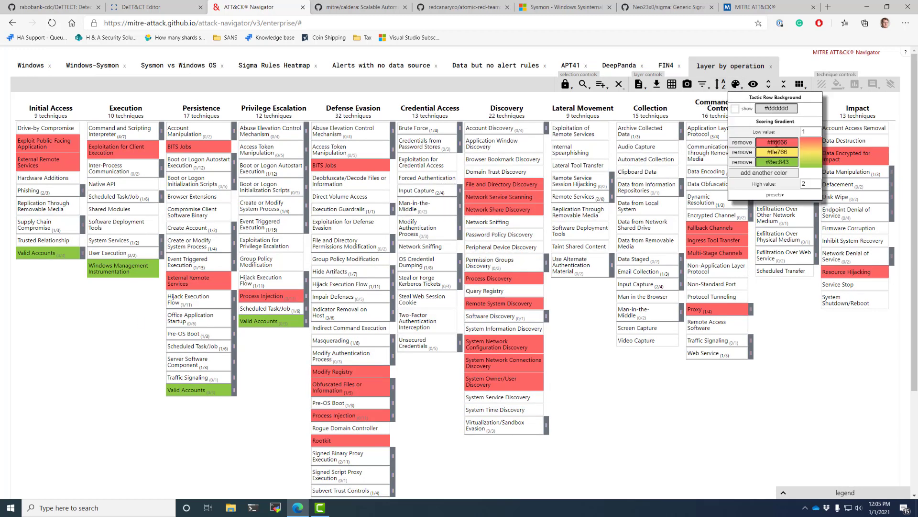
click(775, 142)
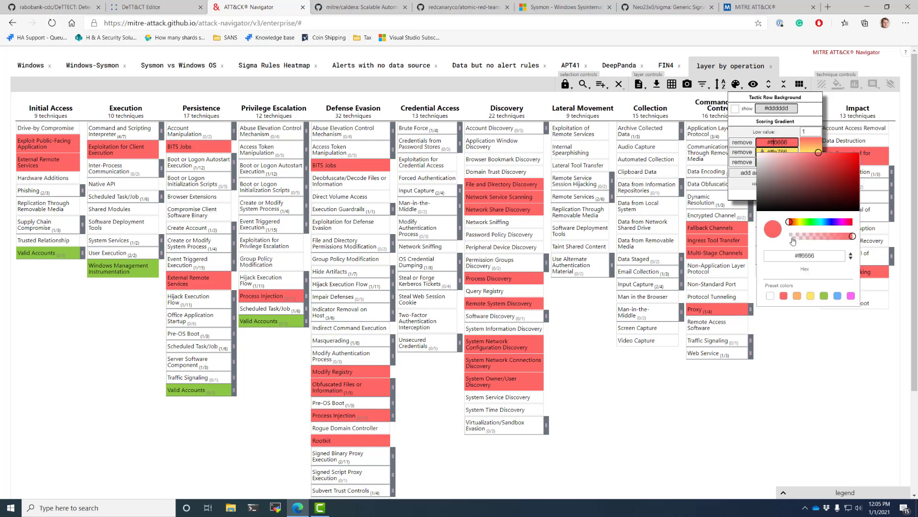
click(810, 295)
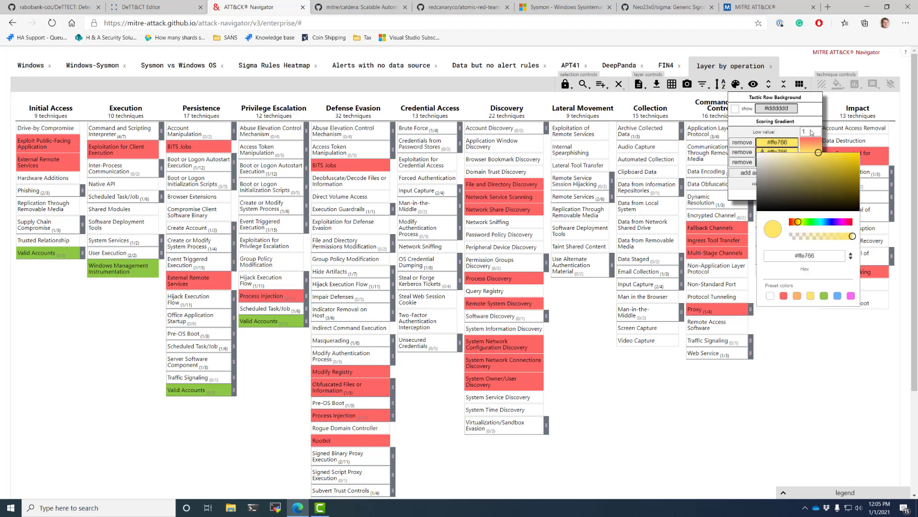
click(779, 151)
click(779, 152)
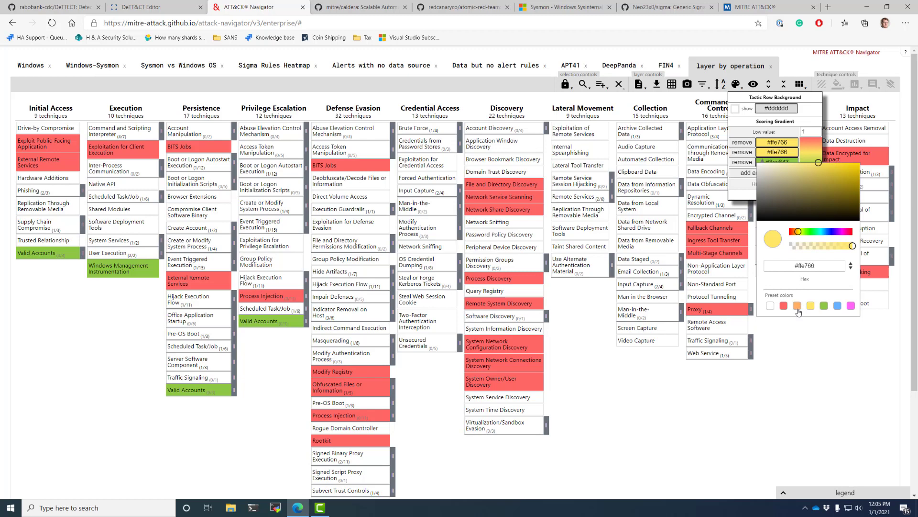
click(797, 305)
click(777, 161)
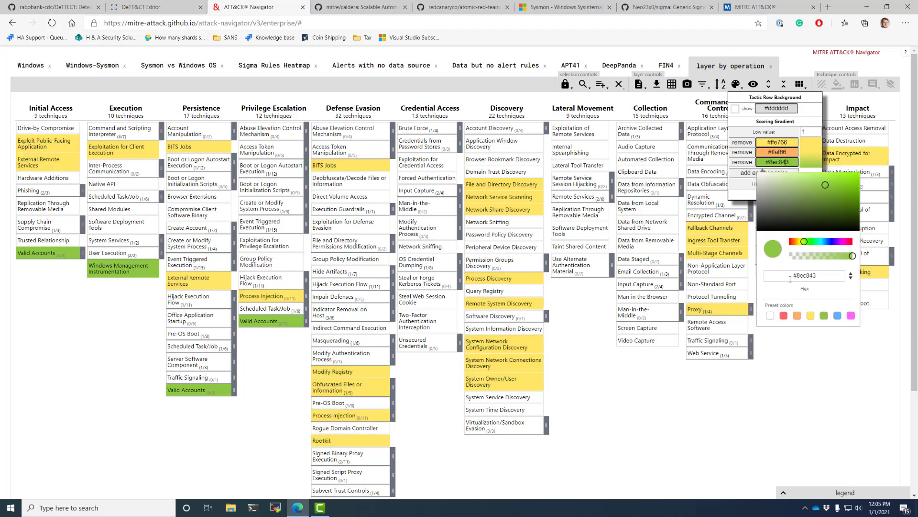
click(783, 315)
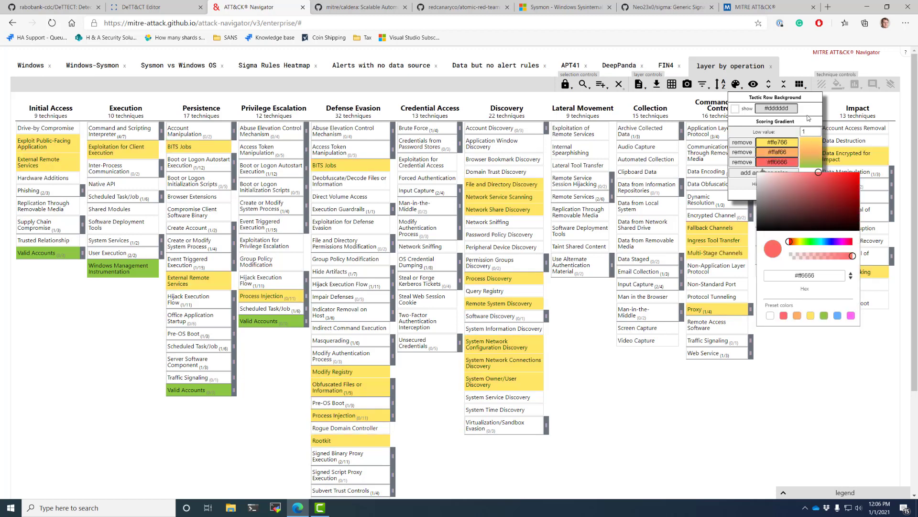
double_click(808, 184)
text(3)
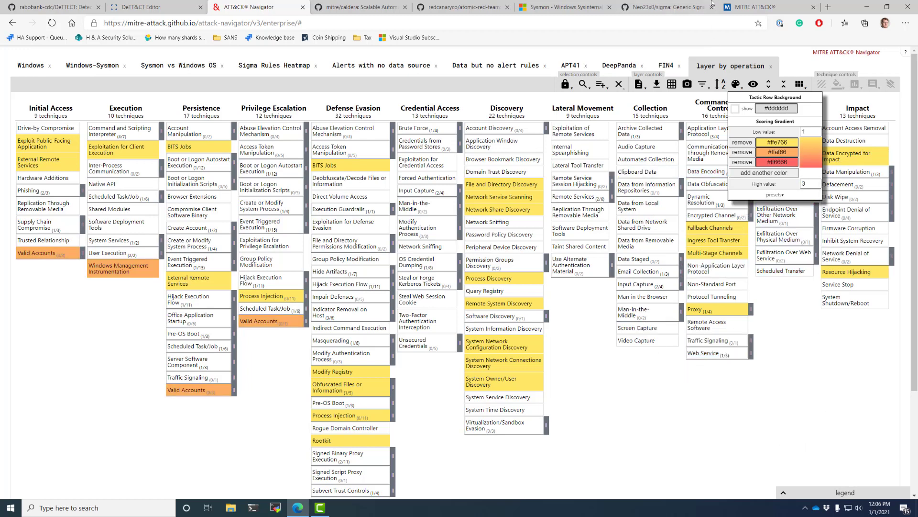
click(768, 7)
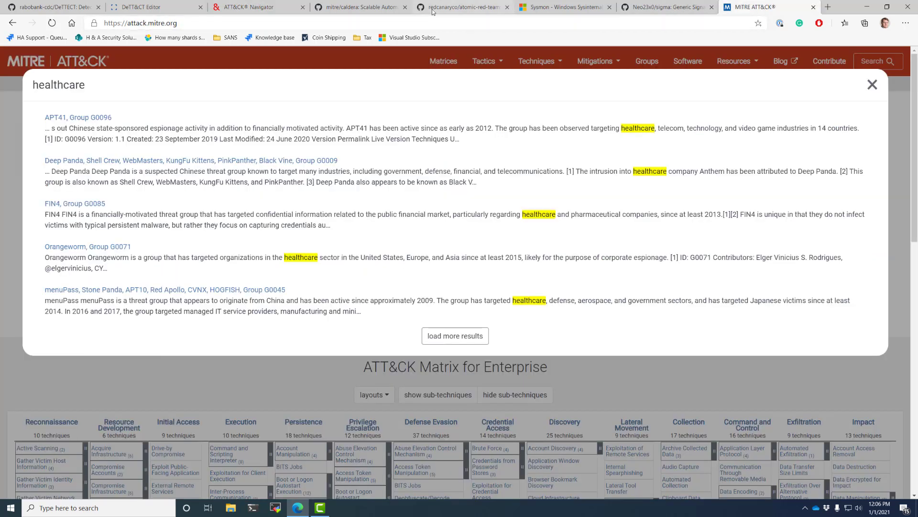
Go back to the combined Navigator layer and close the colour gradient settings to view the heatmap.
click(253, 7)
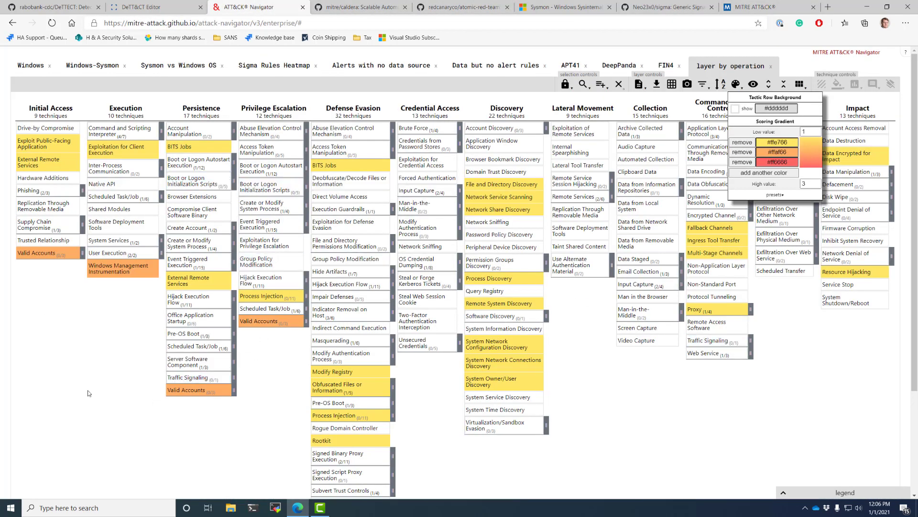
click(736, 85)
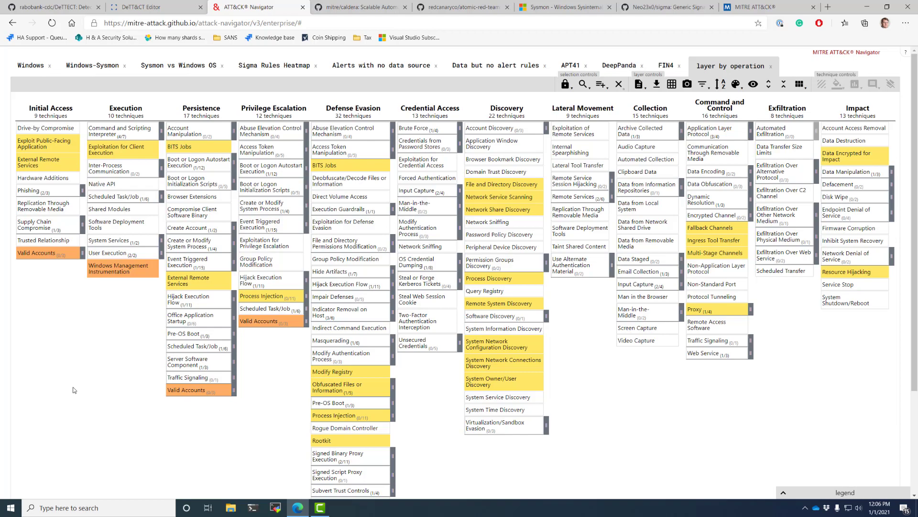
scroll(74, 390, down, 2)
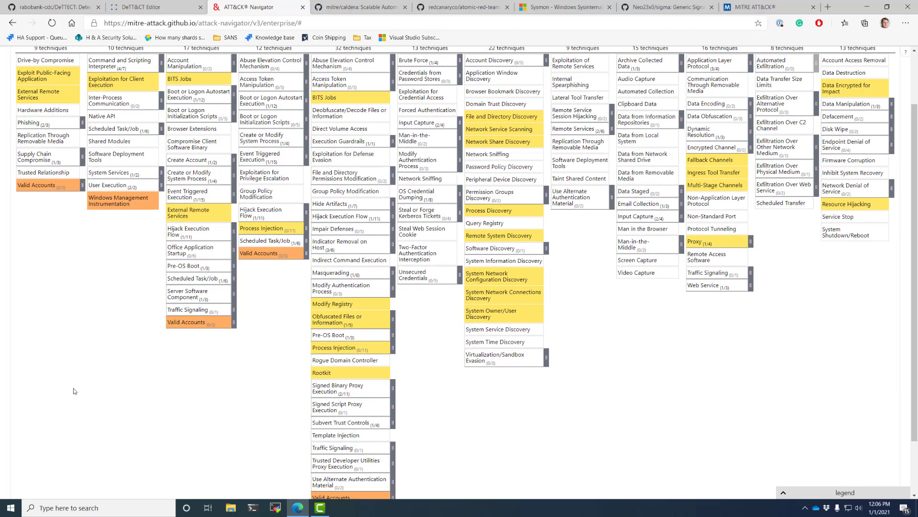
scroll(103, 387, up, 2)
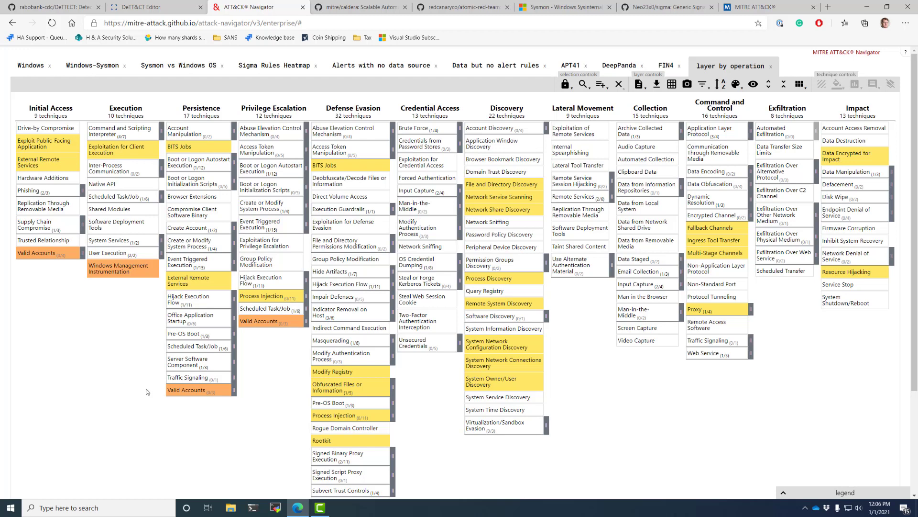
Rename the combined layer 'Industry Threat Model'.
double_click(723, 63)
text(Indu)
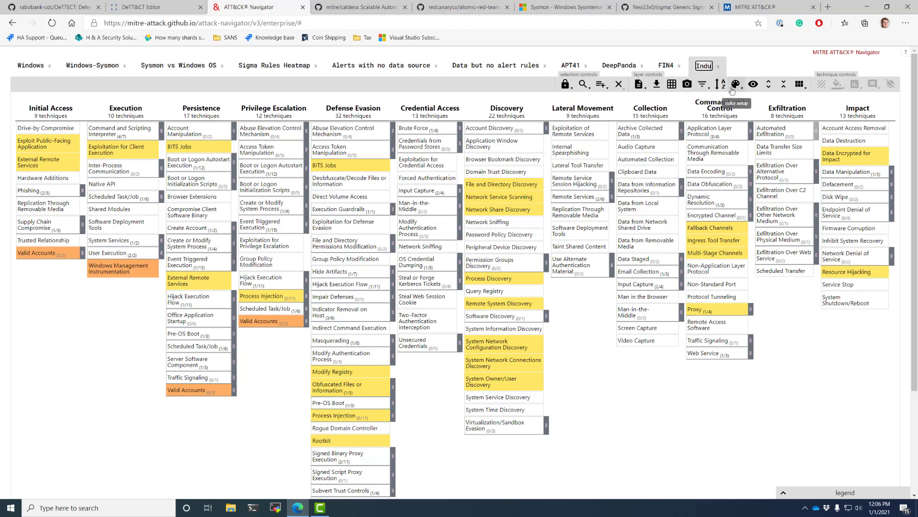
text(stry Threat Model)
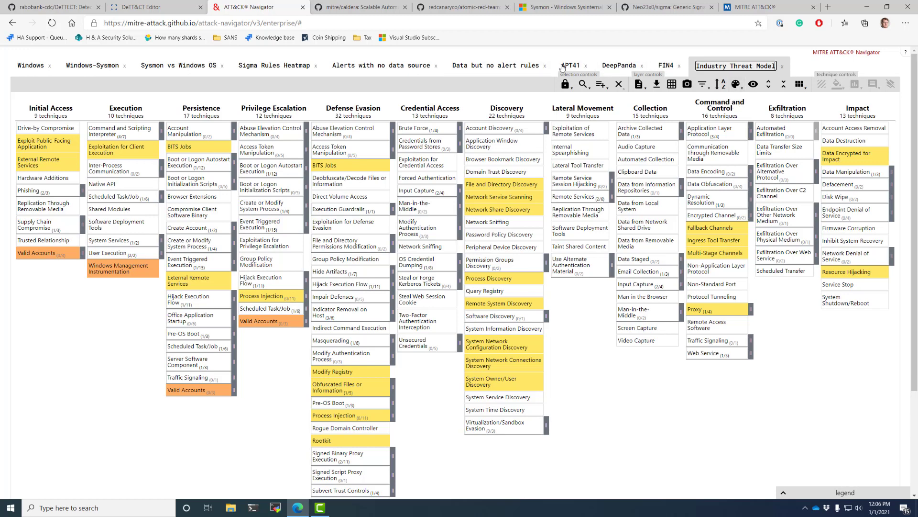
key(Return)
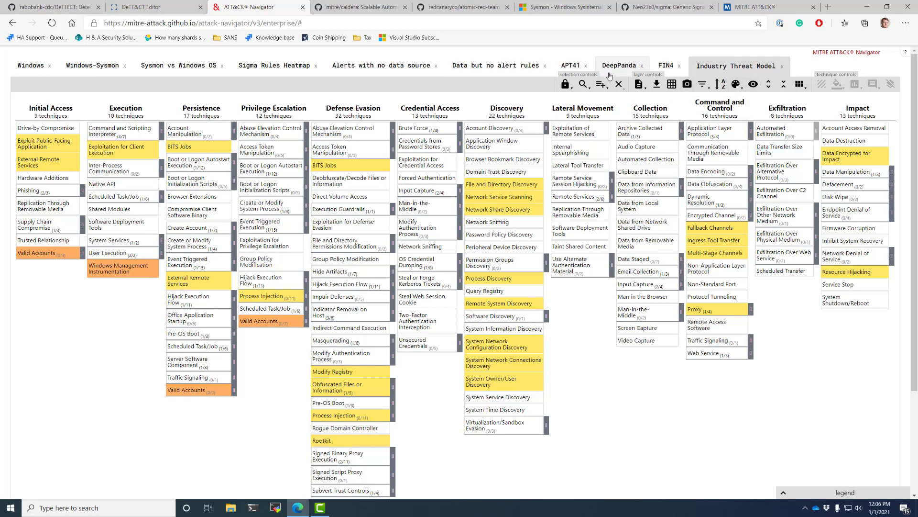
Close the APT41, DeepPanda and FIN4 layer tabs.
click(585, 67)
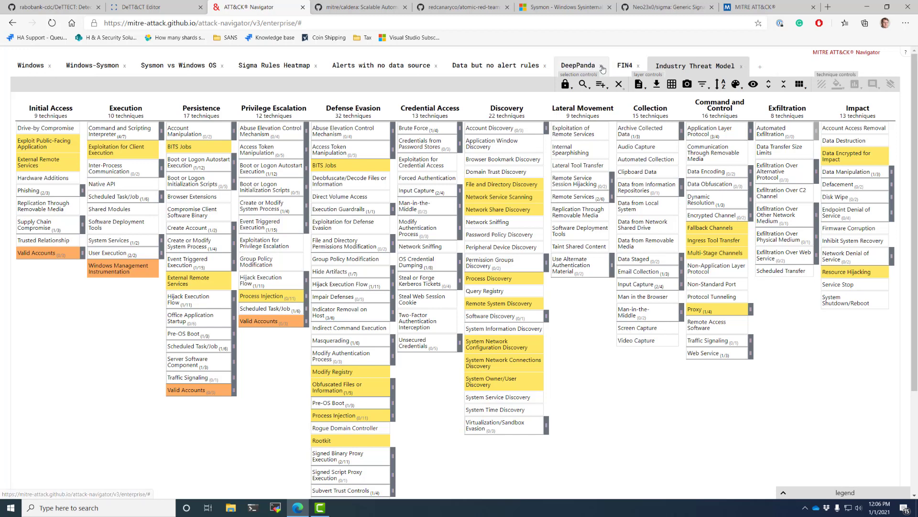
click(600, 66)
click(583, 67)
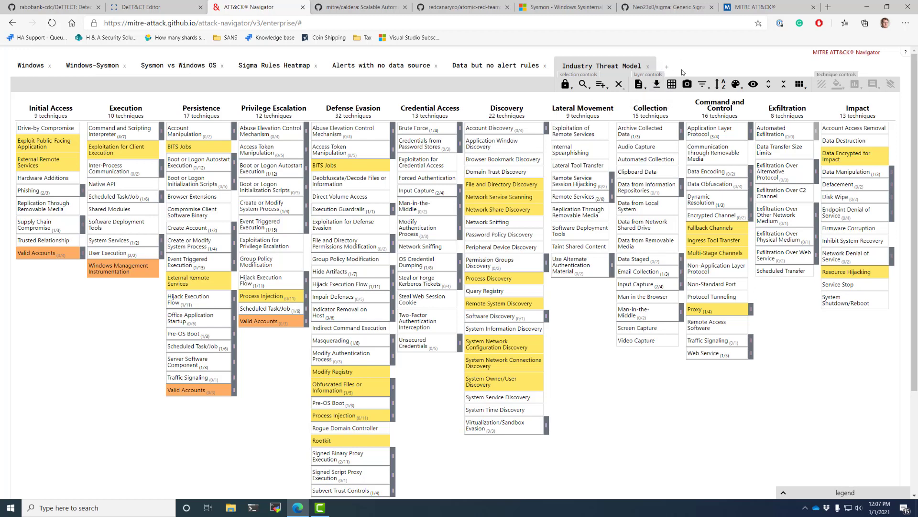
Create a gap layer from the expression 'g and not c' and compare it with Sysmon vs Windows OS.
click(667, 67)
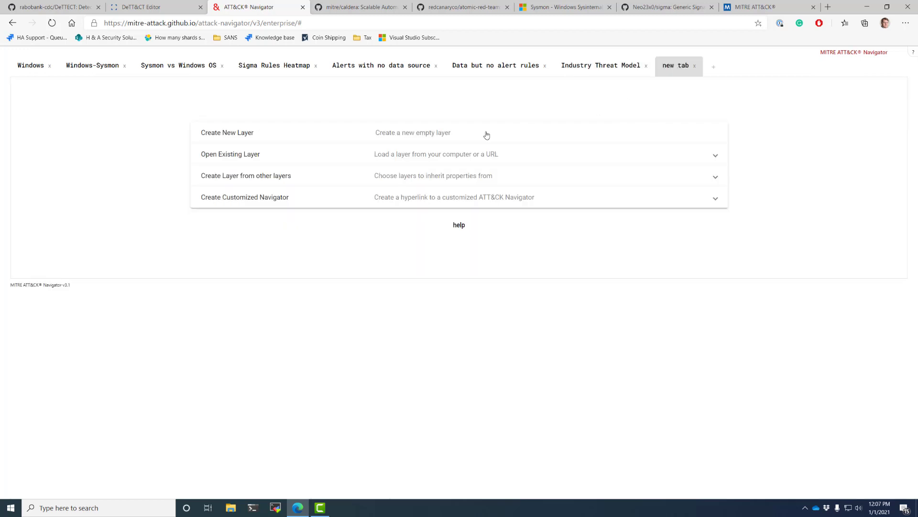
click(265, 176)
double_click(246, 214)
triple_click(247, 214)
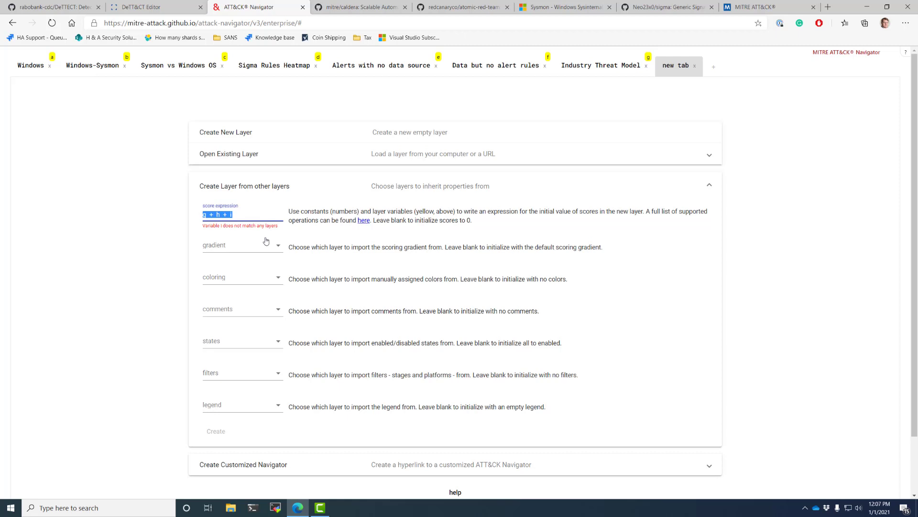
text(g and not c)
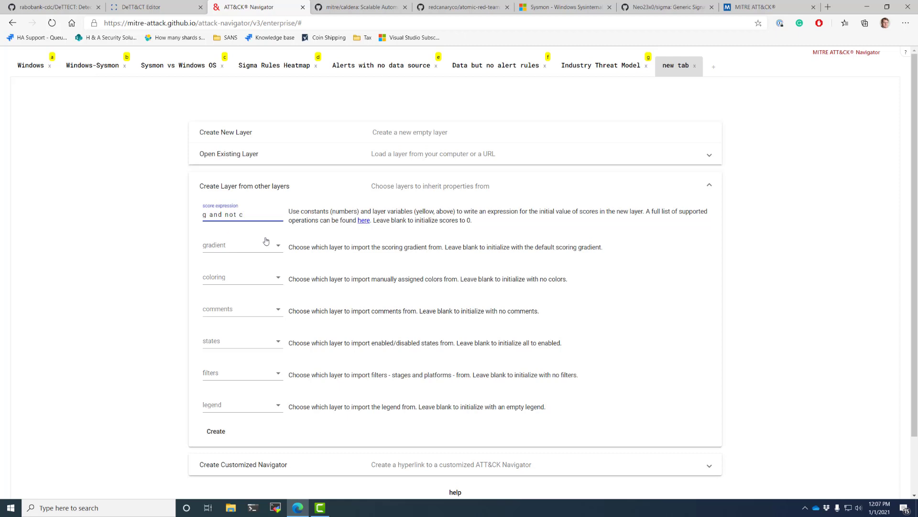
click(216, 431)
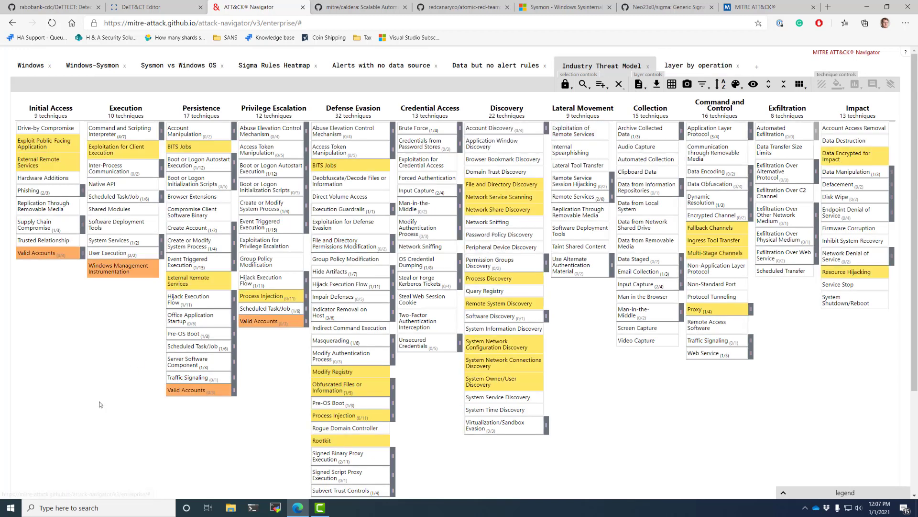
click(174, 75)
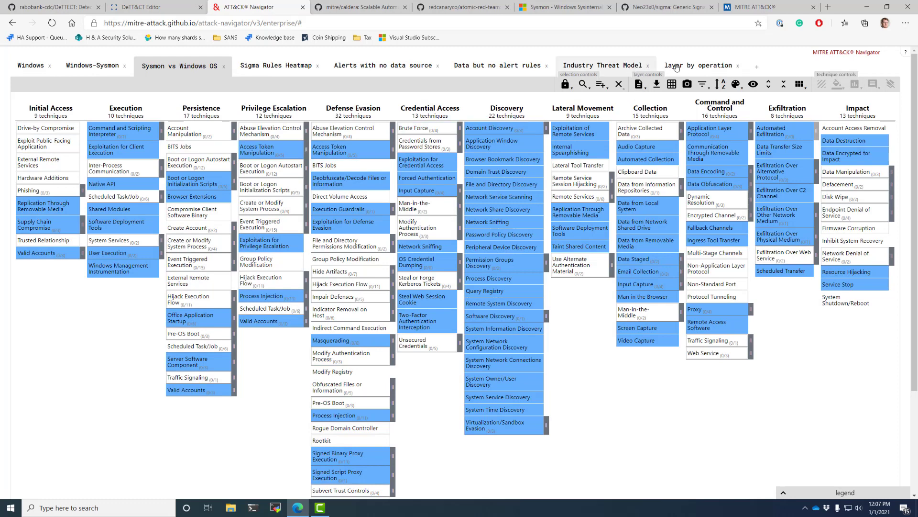
click(698, 66)
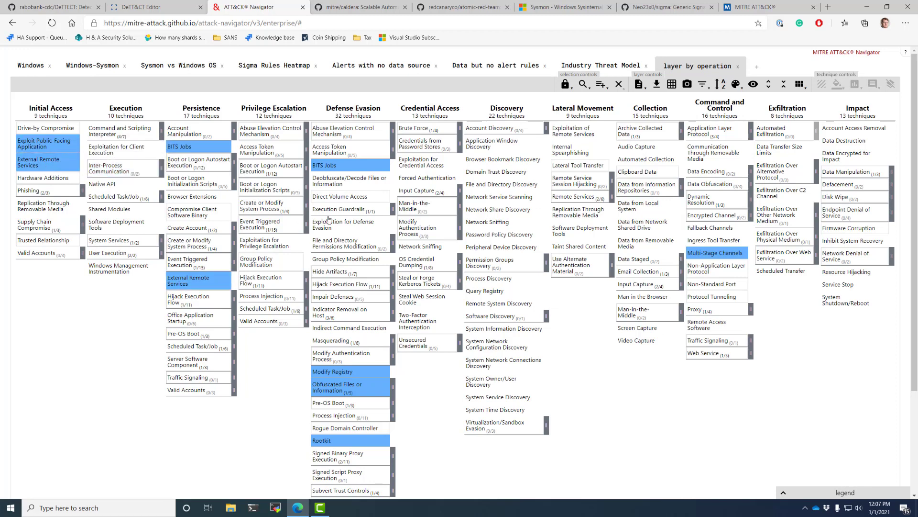
Rename the gap layer 'Threats no Data'.
double_click(714, 66)
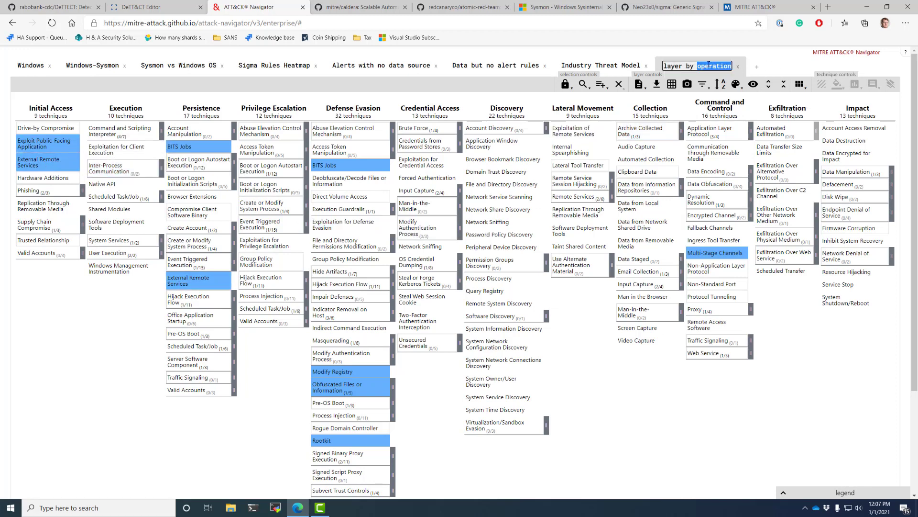
key(ctrl+a)
text(Threat)
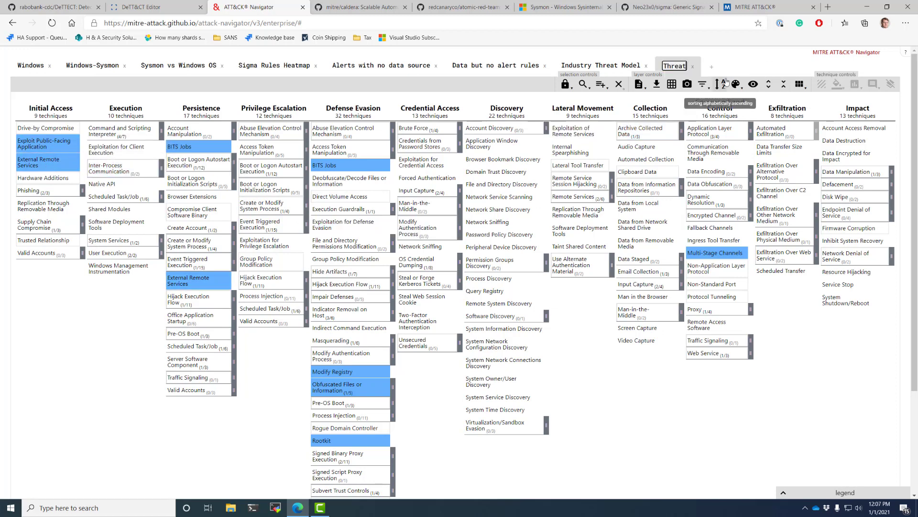
text(s no Data)
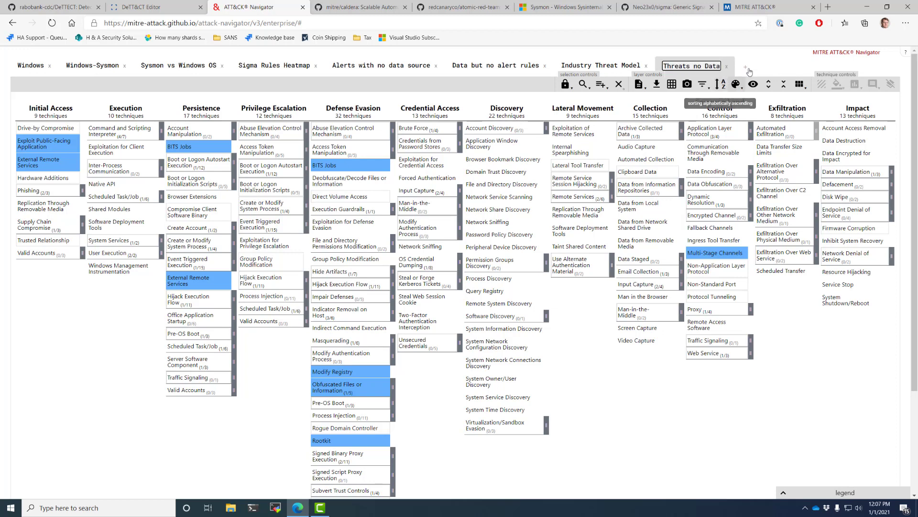
Create a second gap layer from 'g and not d' and name it 'Threat no Alert'.
click(748, 67)
click(235, 178)
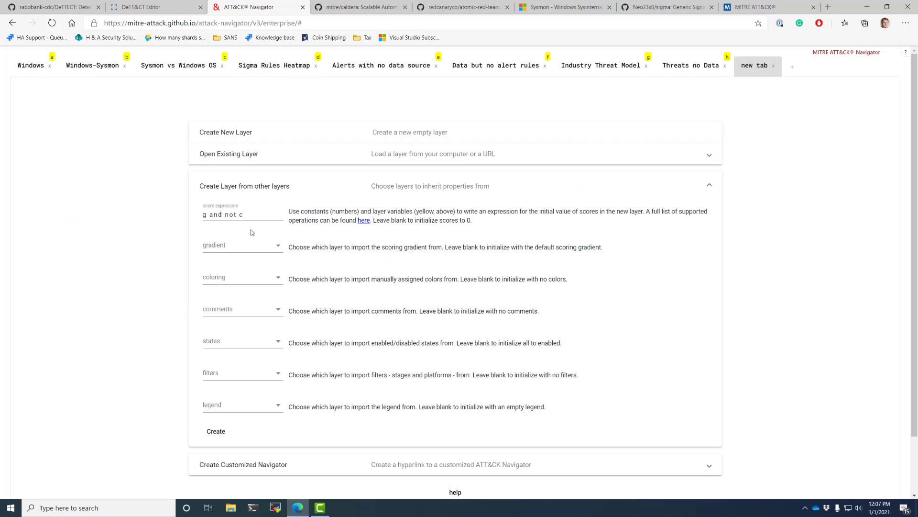
click(245, 215)
text(d)
click(216, 431)
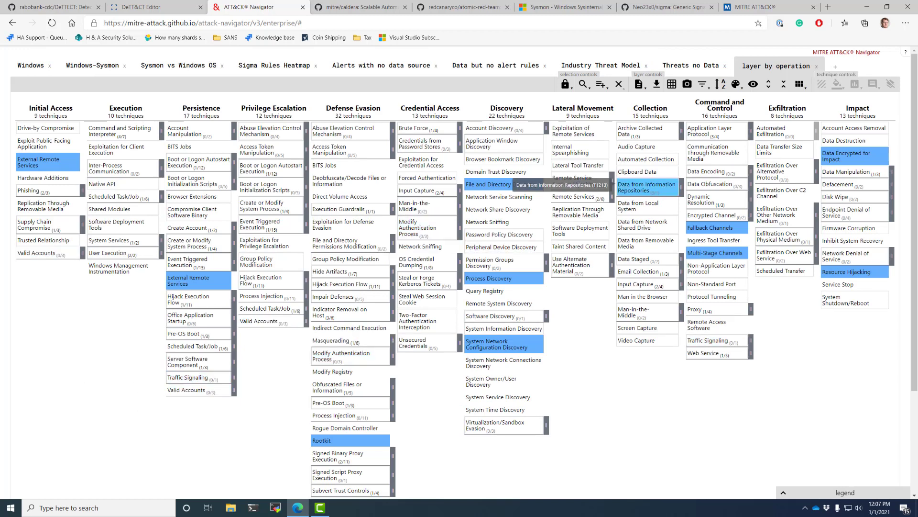
double_click(764, 65)
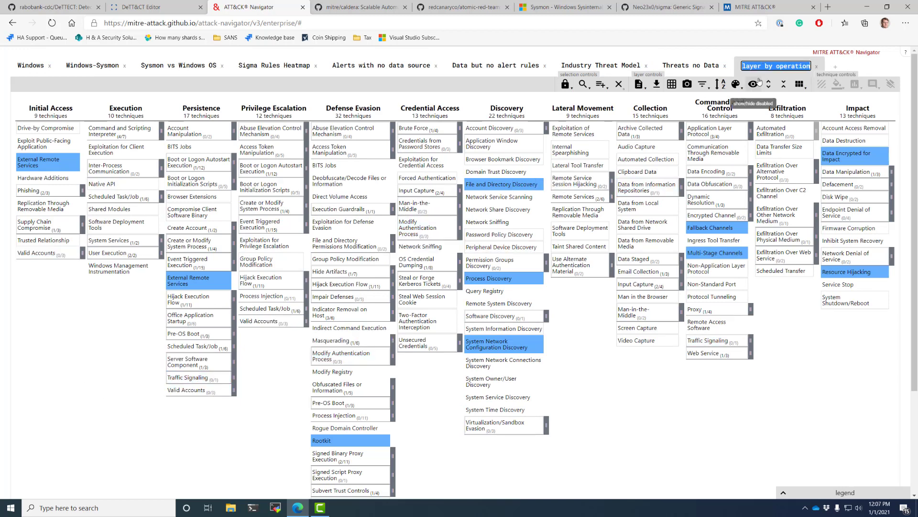
text(Threat no Alert)
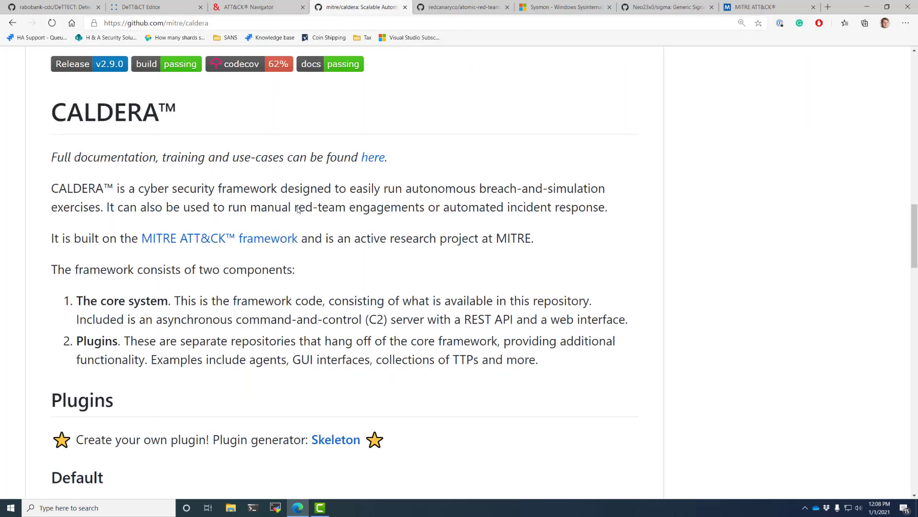
Highlight the CALDERA project name in the mitre/caldera README.
double_click(125, 114)
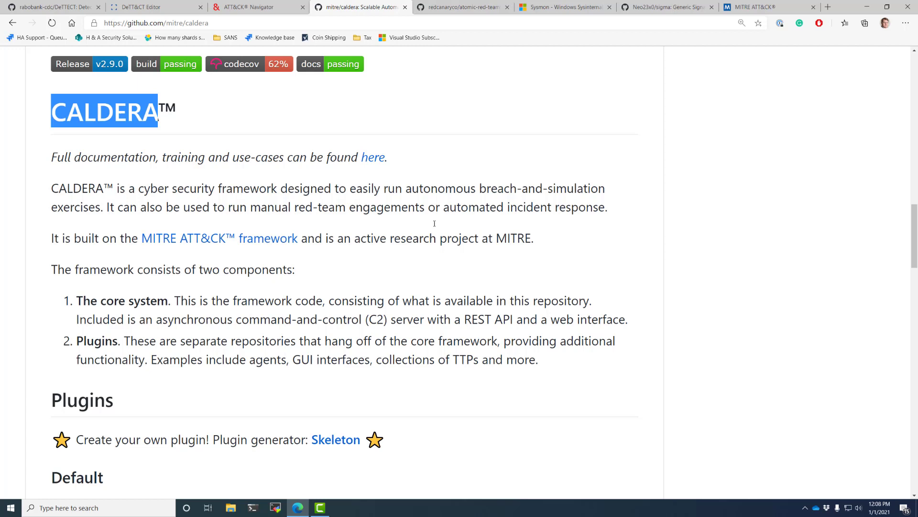
Switch to the redcanaryco/atomic-red-team repository README.
click(460, 7)
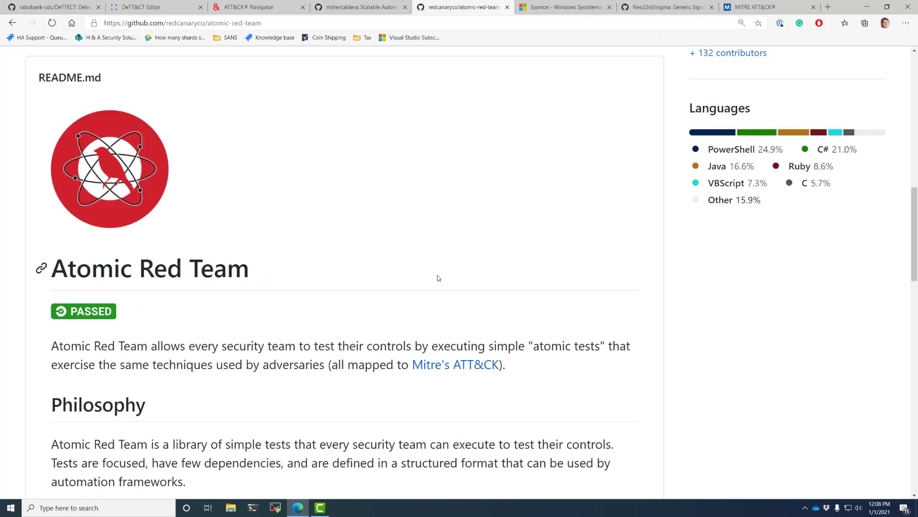